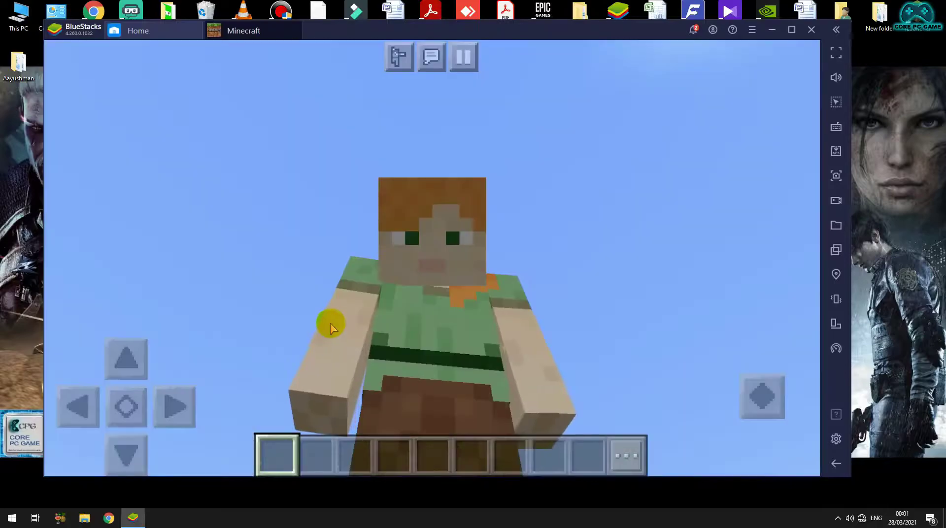
Step: Look around the Minecraft world and cycle the camera between first-person and third-person views
drag(433, 317, 435, 285)
key(F5)
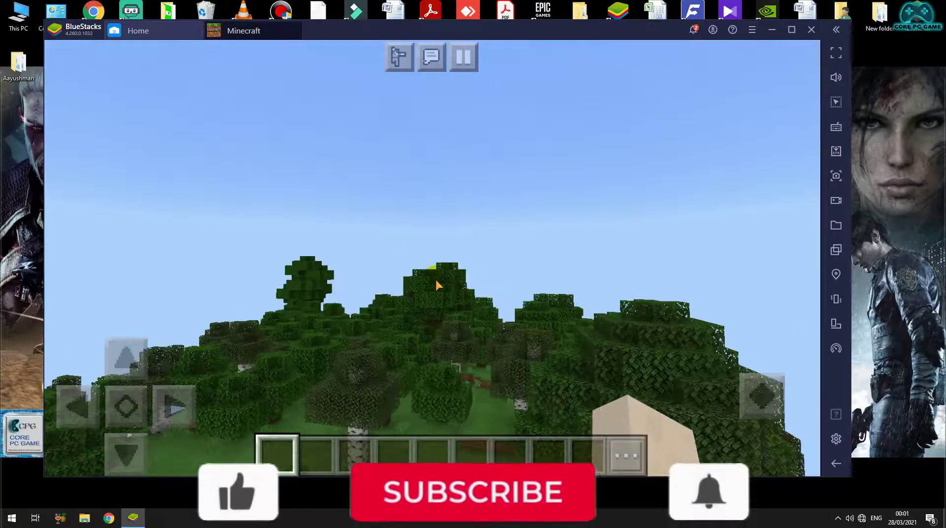
key(F5)
key(F5)
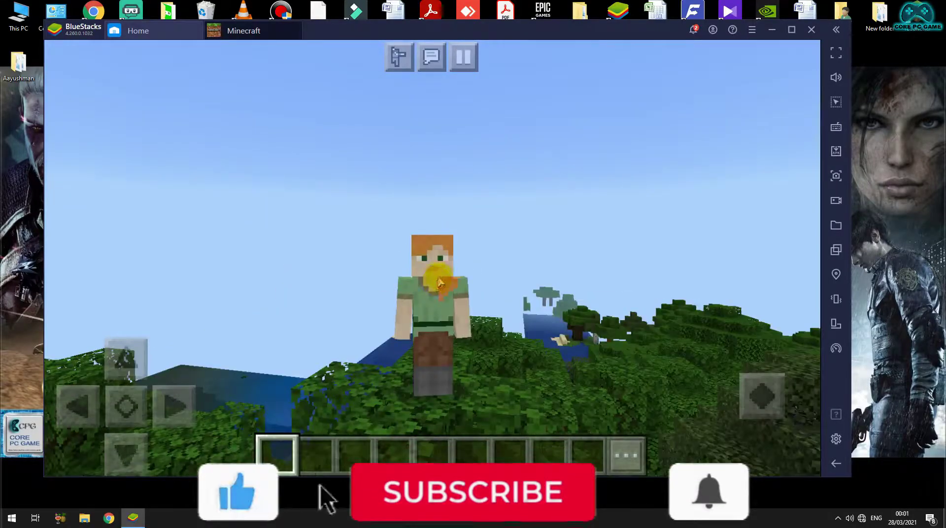
Step: Save and quit the hello world, leave the worlds list and exit Minecraft
click(462, 59)
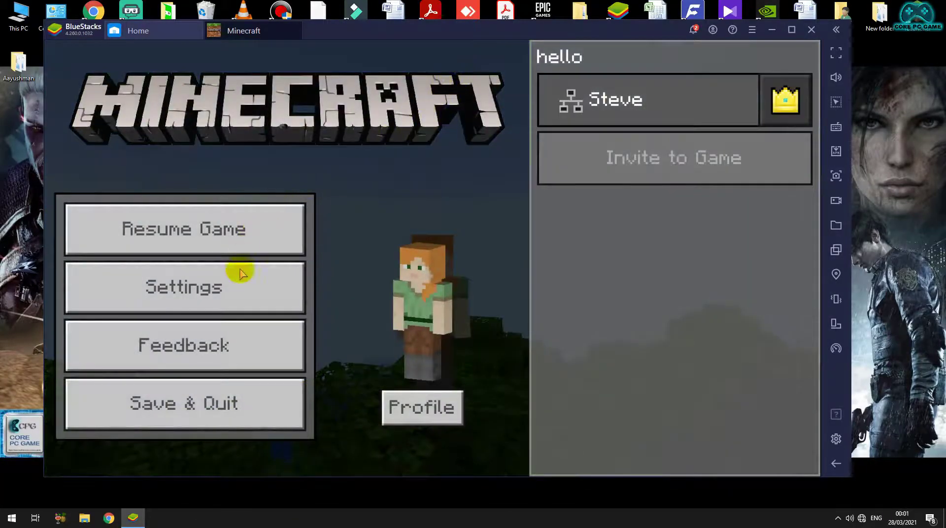
click(201, 399)
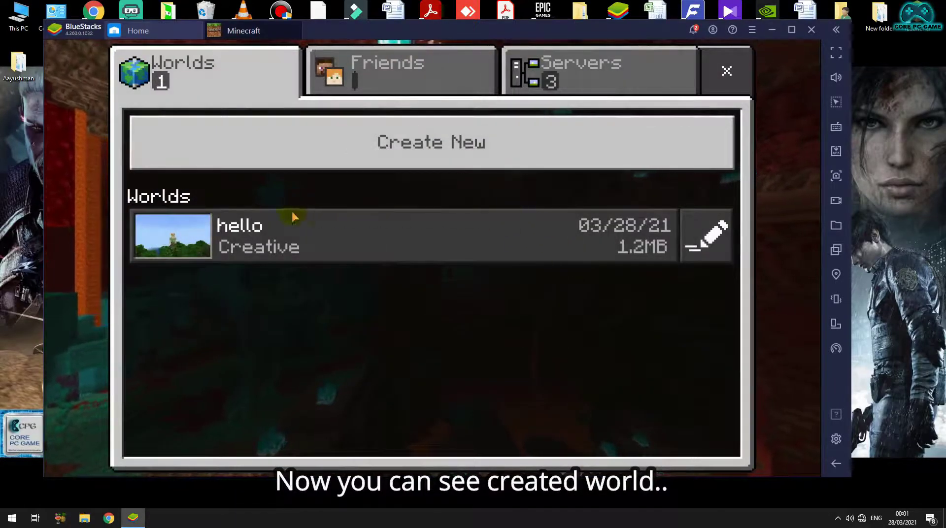
click(724, 71)
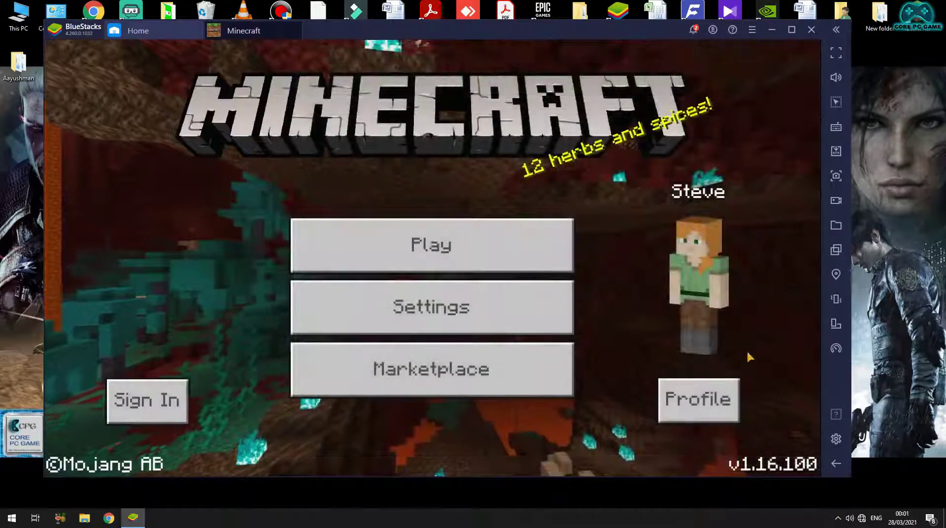
click(834, 464)
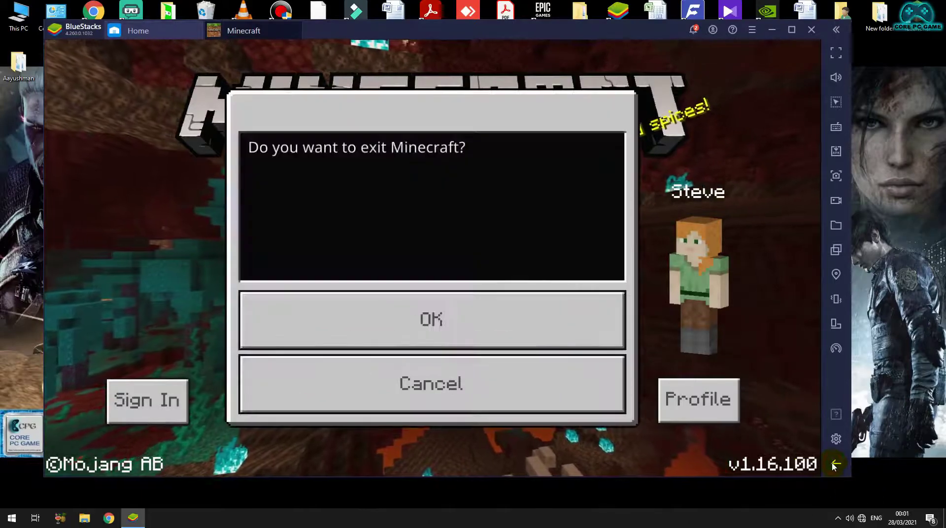
click(437, 331)
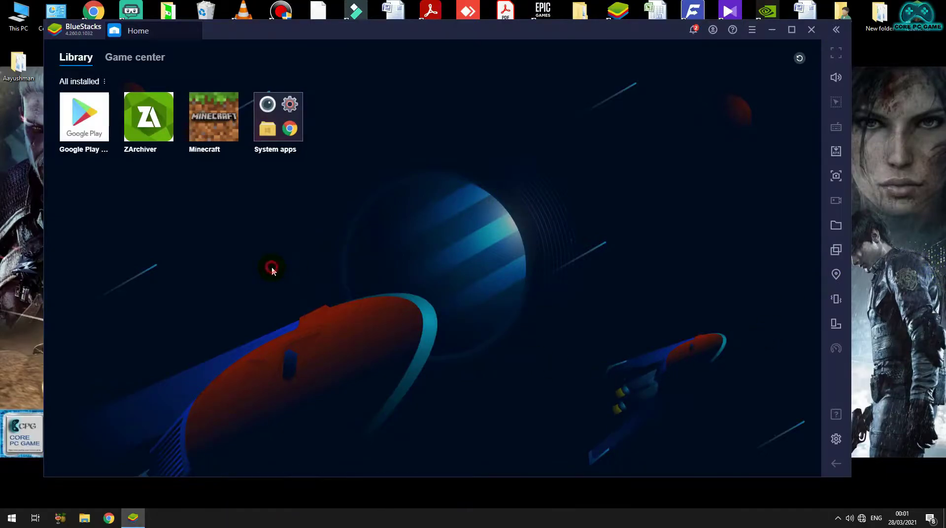
Step: Launch ZArchiver and look inside the games/com.mojang/minecraftWorlds folder in the device memory
click(165, 140)
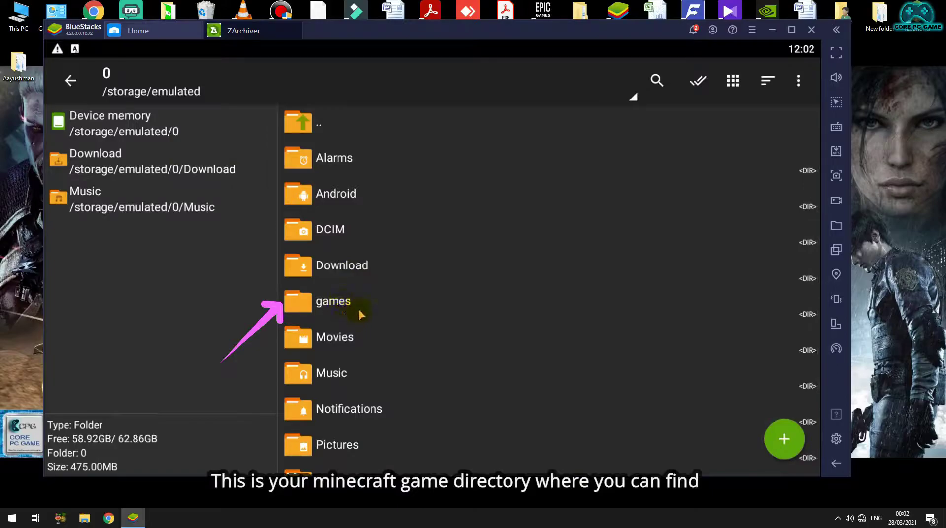
click(333, 301)
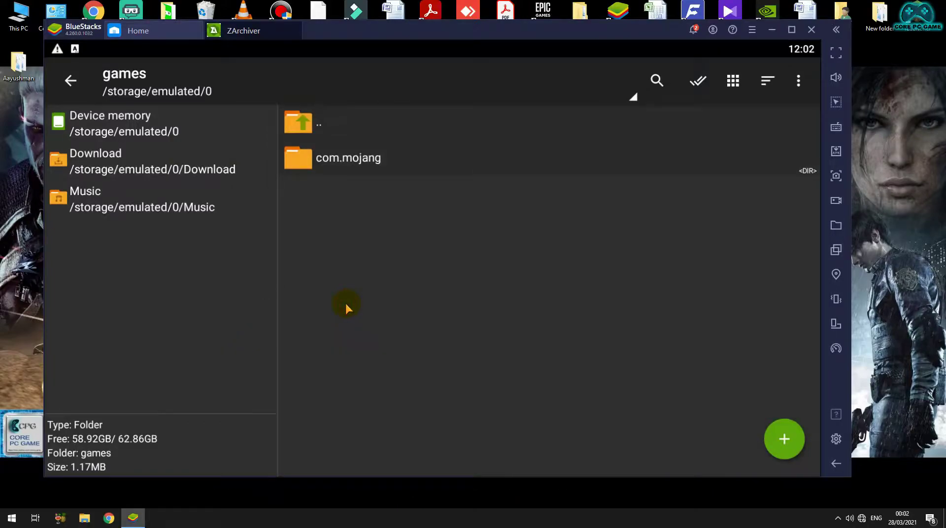
click(361, 169)
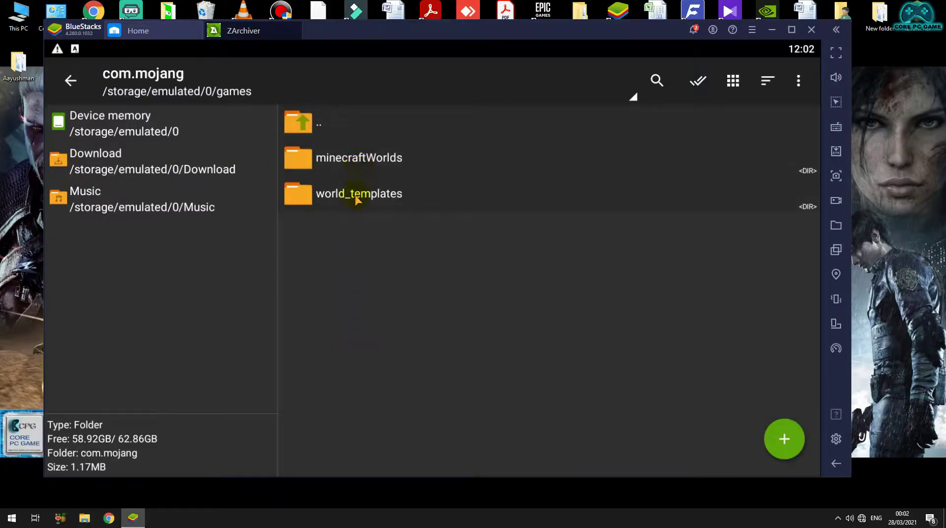
click(392, 159)
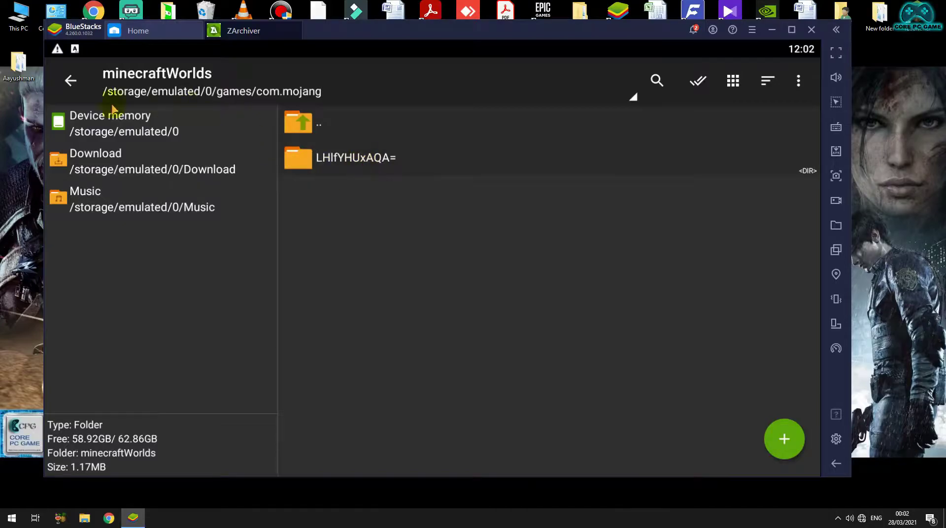
Step: Go back up to the device memory root and close ZArchiver
click(69, 86)
click(69, 84)
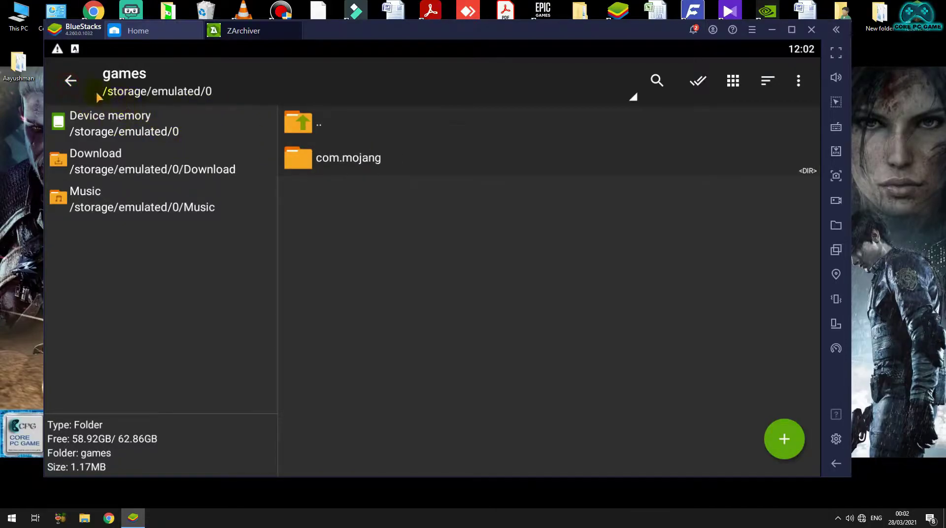
click(74, 83)
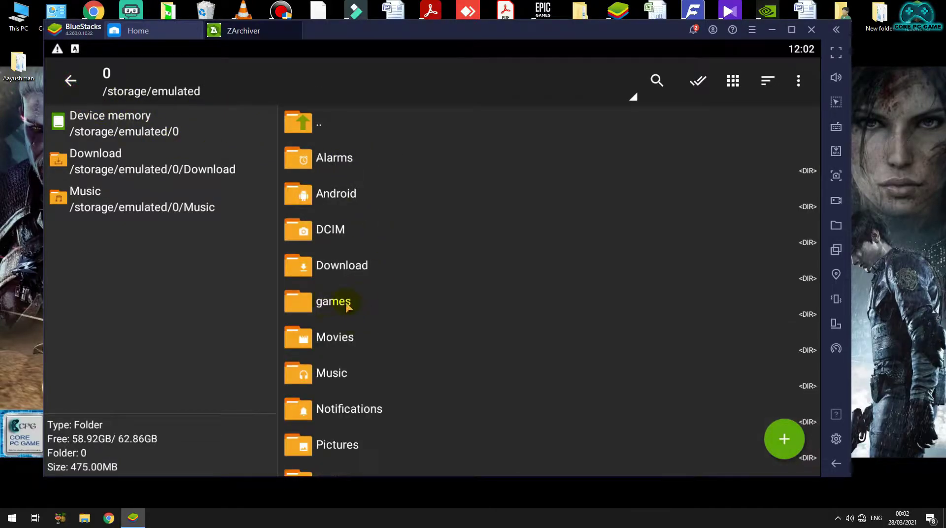
click(74, 81)
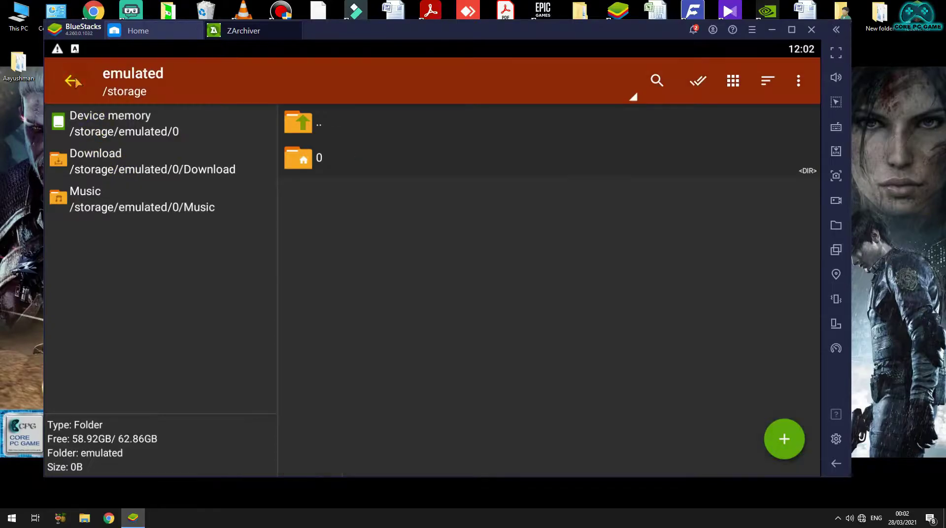
click(140, 130)
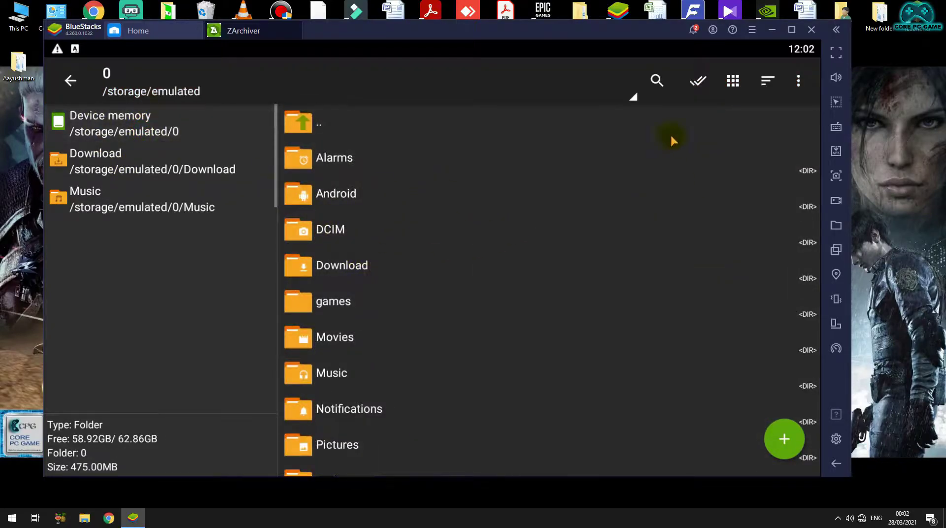
click(298, 26)
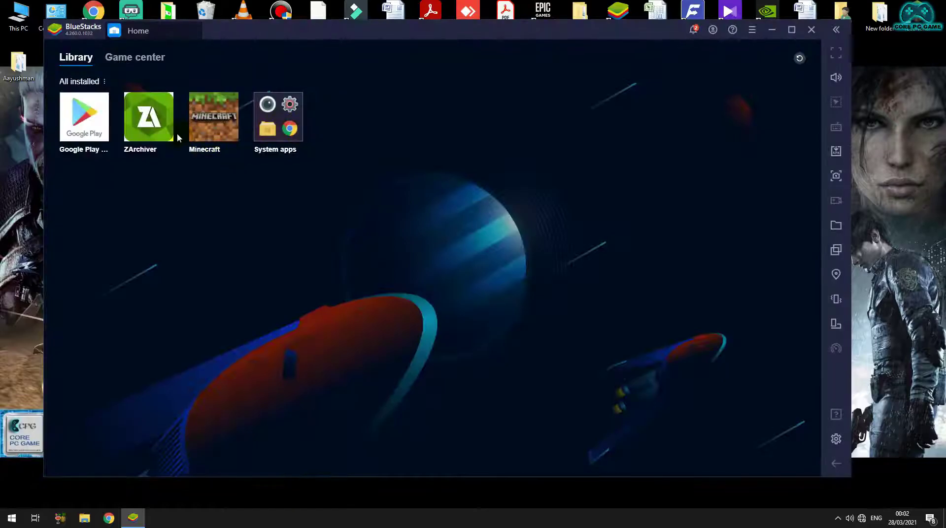
Step: Reopen ZArchiver and go to the games/com.mojang/minecraftWorlds folder in the device memory
click(158, 134)
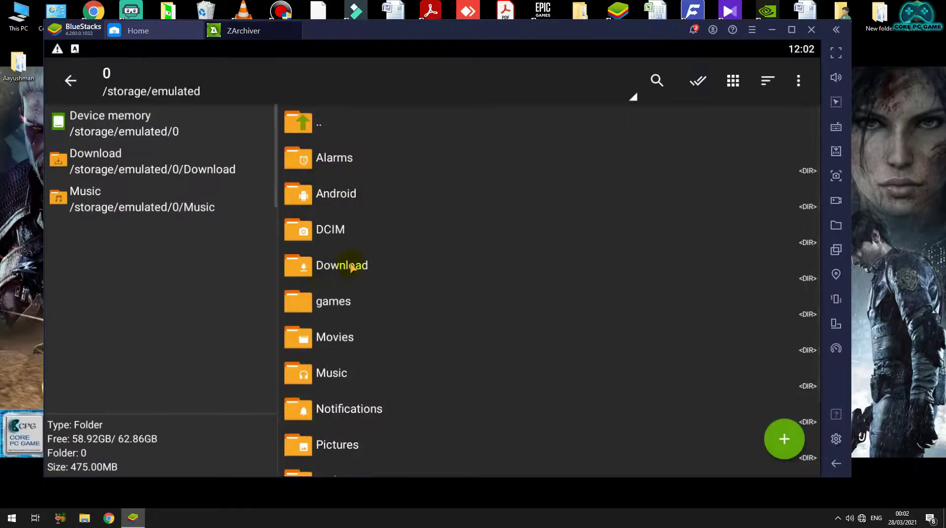
click(338, 301)
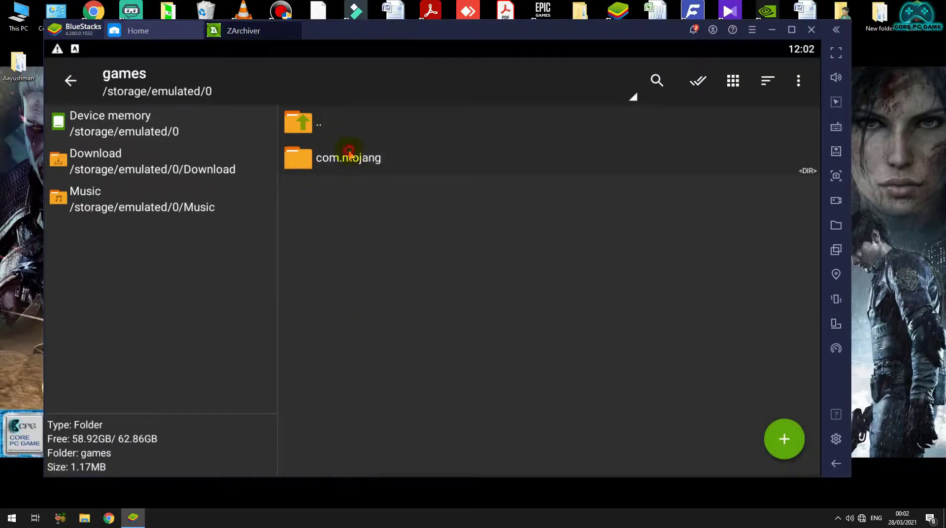
click(349, 154)
click(378, 165)
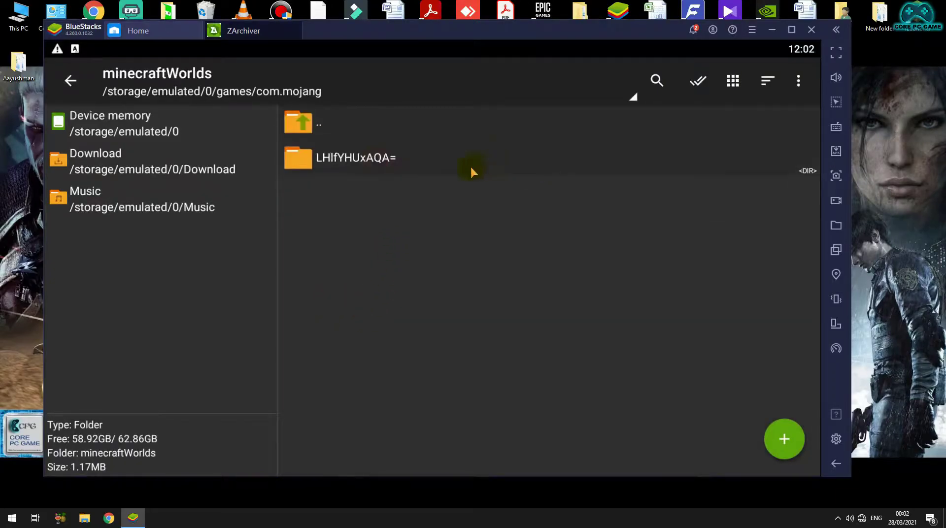
Step: Minimize BlueStacks and open the Phone storage of the connected Galaxy M31 in File Explorer
click(771, 32)
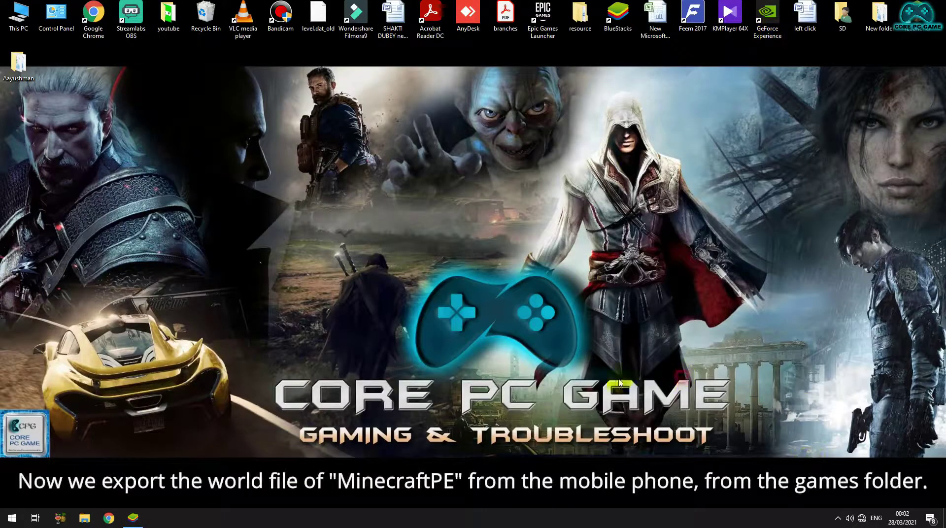
double_click(19, 15)
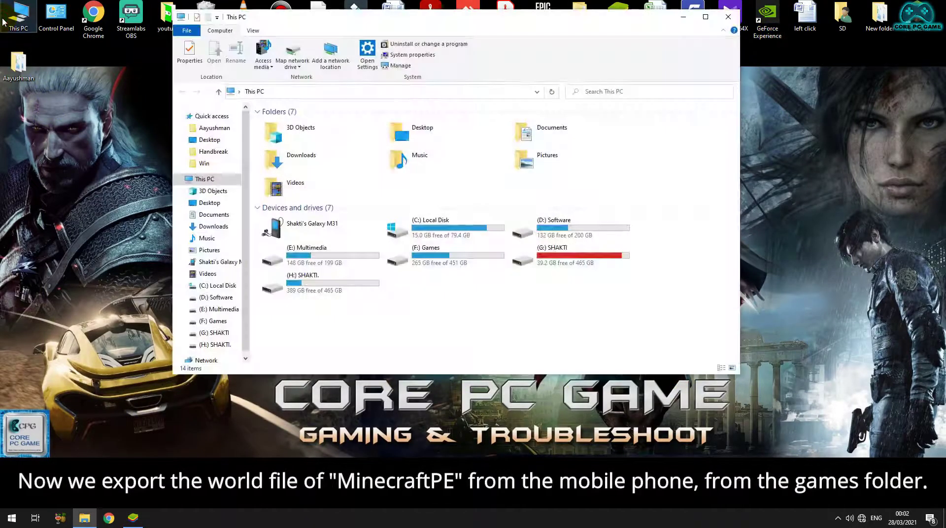
click(313, 226)
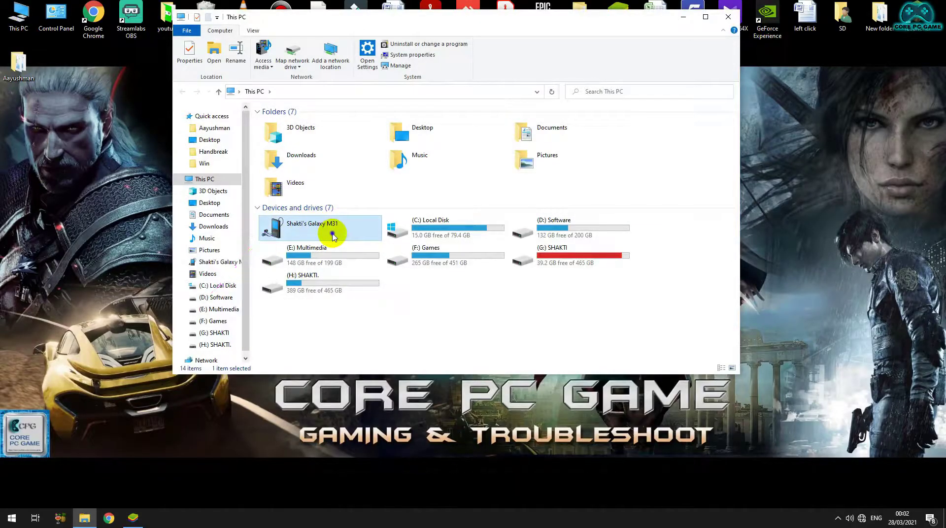
right_click(333, 236)
click(340, 243)
double_click(313, 123)
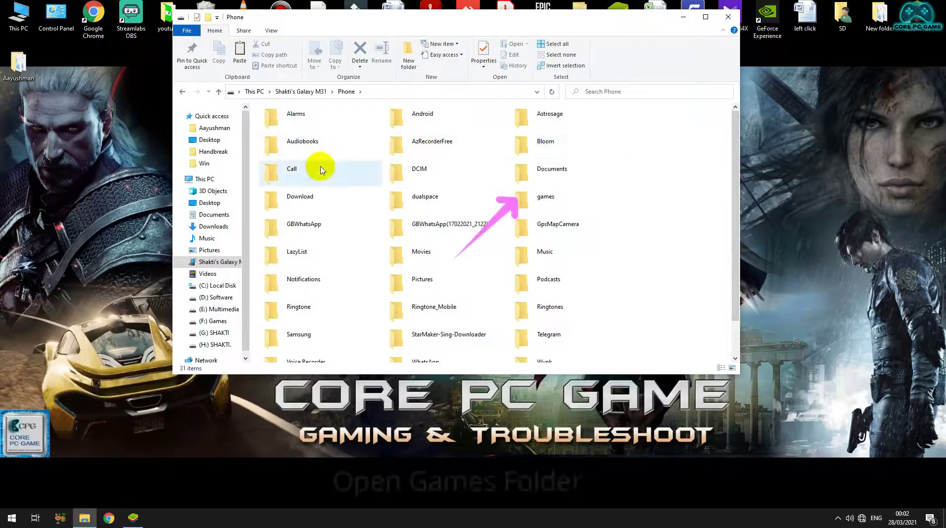
Step: Open the games/com.mojang/minecraftWorlds folder in the phone's storage
double_click(559, 207)
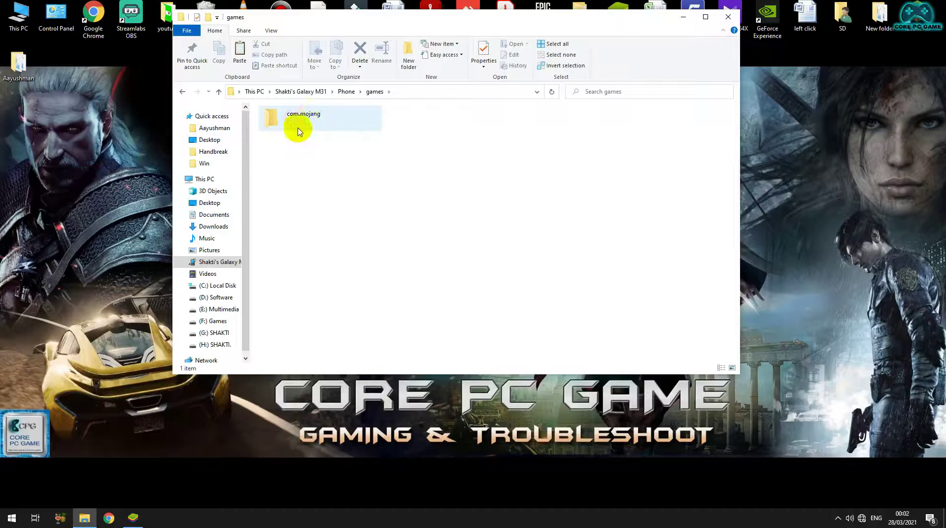
double_click(304, 123)
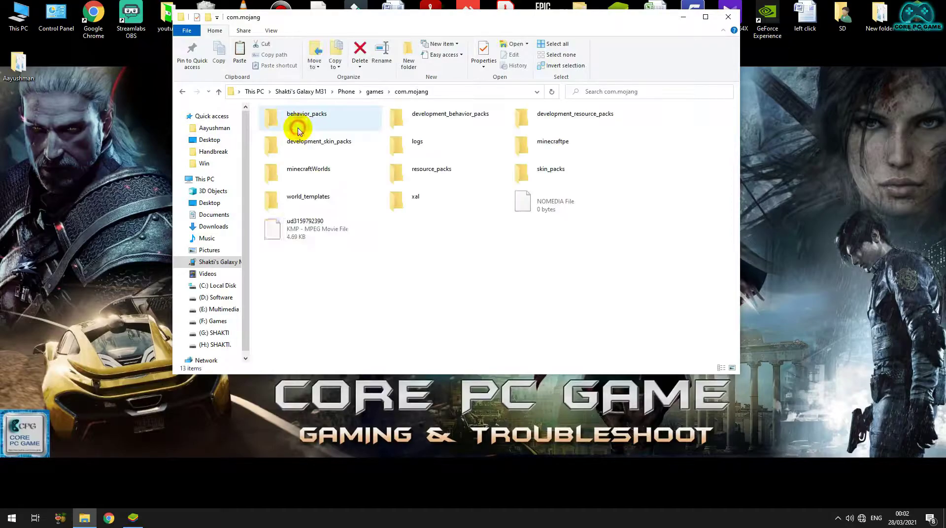
double_click(329, 177)
Step: Copy the world folder MHZfYMUsAQA= from the phone to the desktop and close File Explorer
right_click(314, 125)
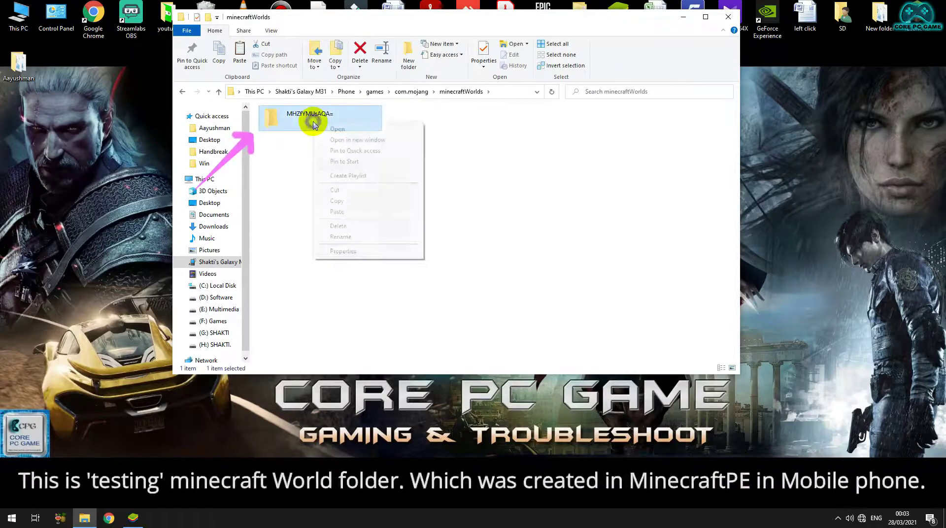
click(336, 201)
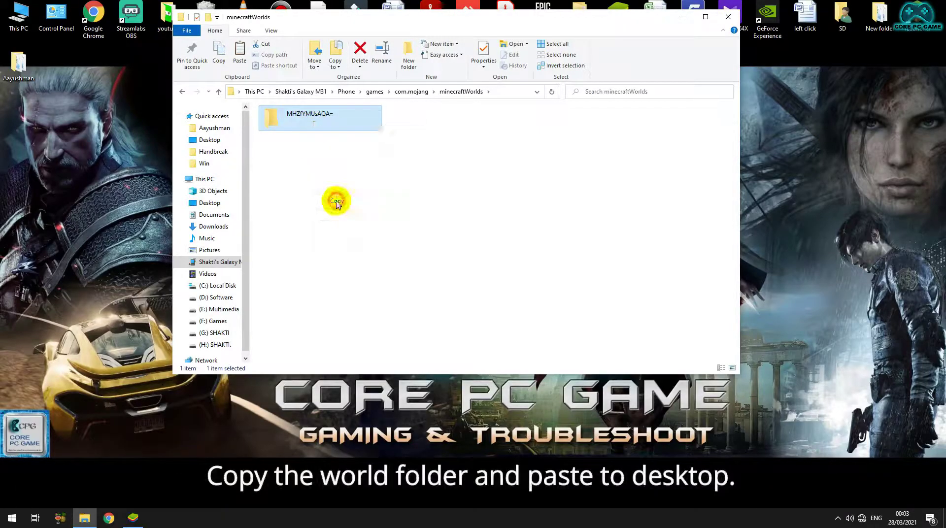
right_click(49, 122)
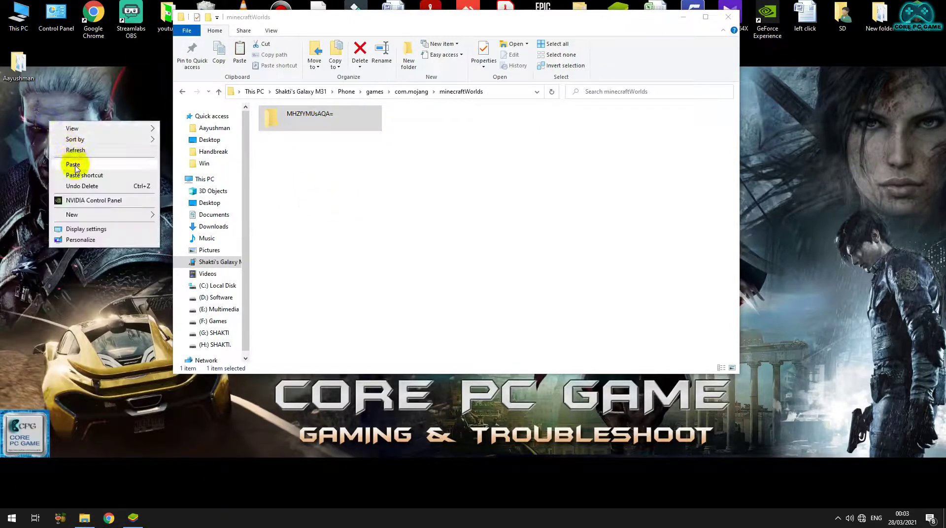
click(75, 166)
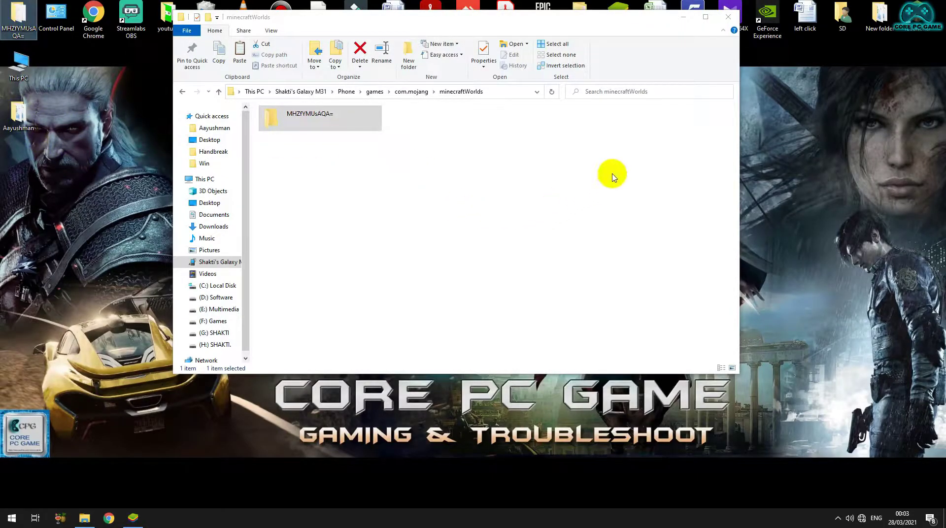
click(728, 20)
Step: Switch back to BlueStacks, shift its window slightly and move the MHZfYMUsAQA= folder icon to the free desktop area beyond it
click(133, 518)
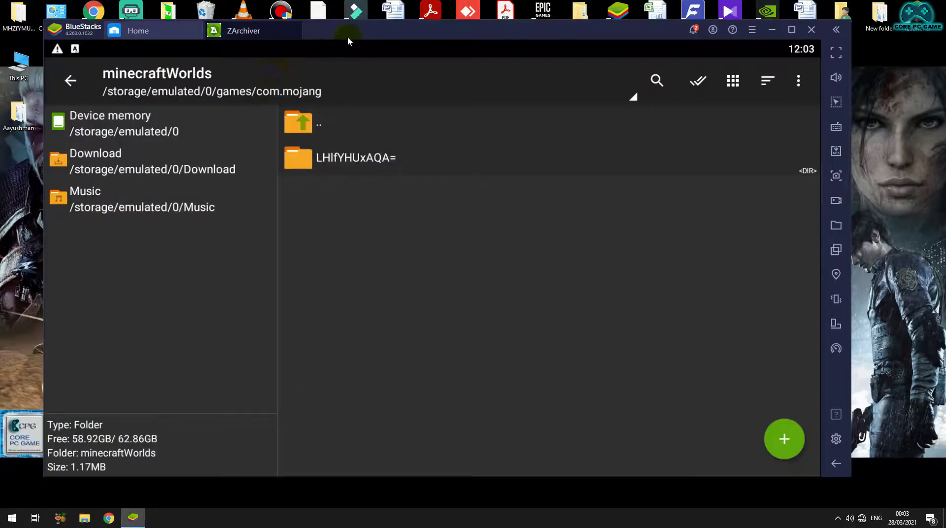
mouse_move(347, 37)
mouse_down()
mouse_move(385, 47)
mouse_move(353, 43)
mouse_up()
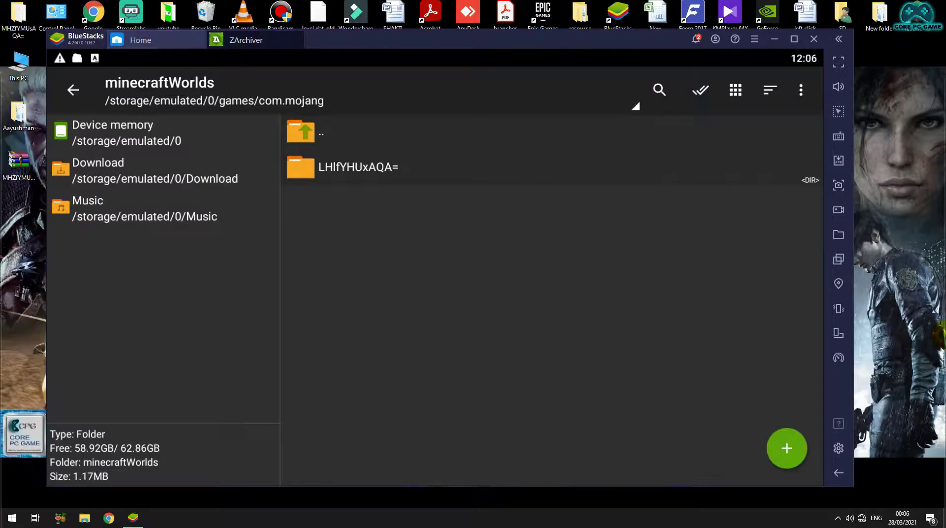
drag(19, 15, 885, 244)
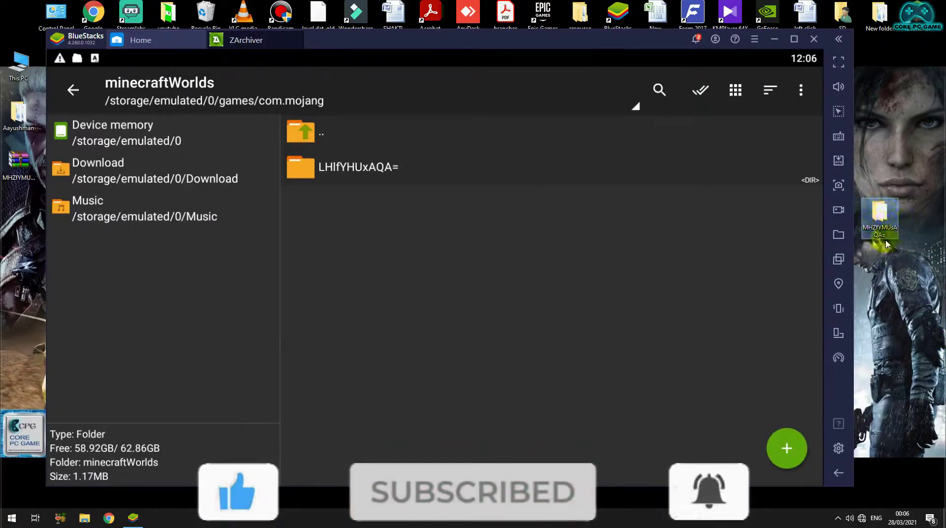
drag(886, 226, 912, 213)
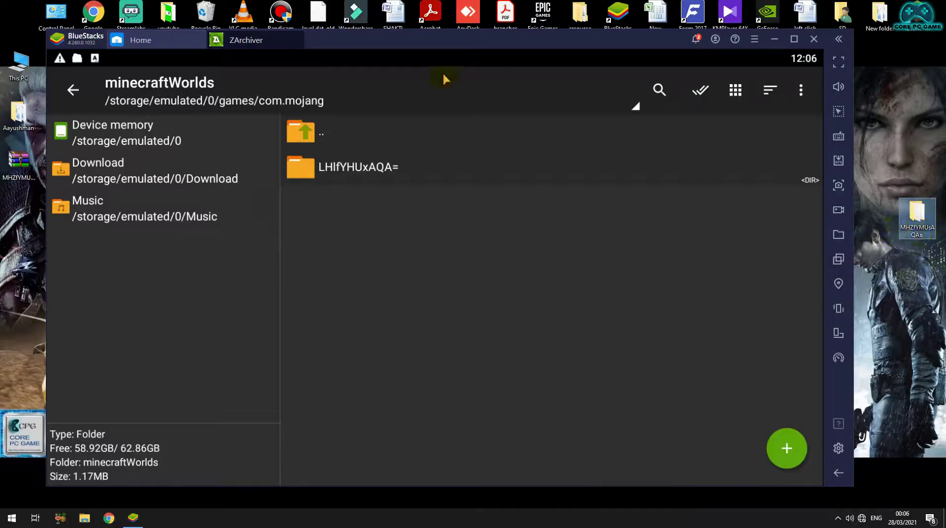
Step: Delete the existing MHZfYMUsAQA= RAR archive from the desktop
click(23, 166)
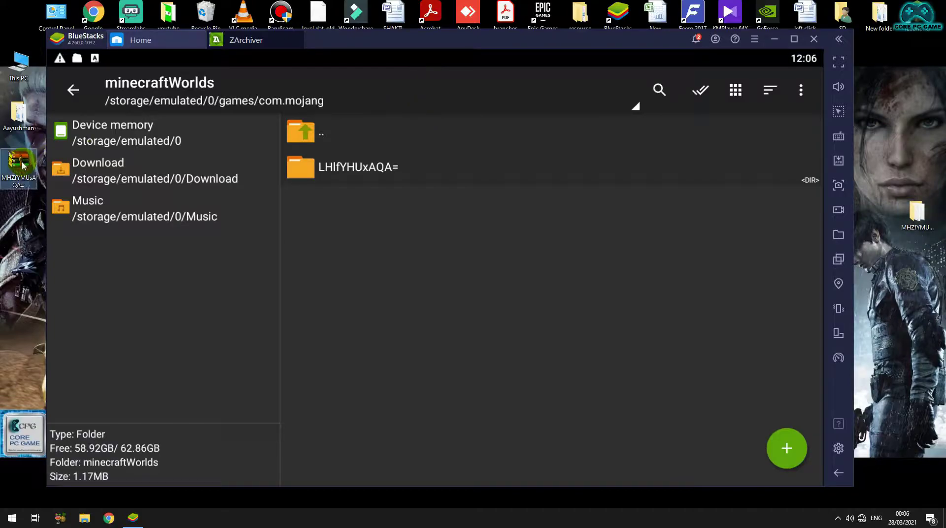
right_click(22, 166)
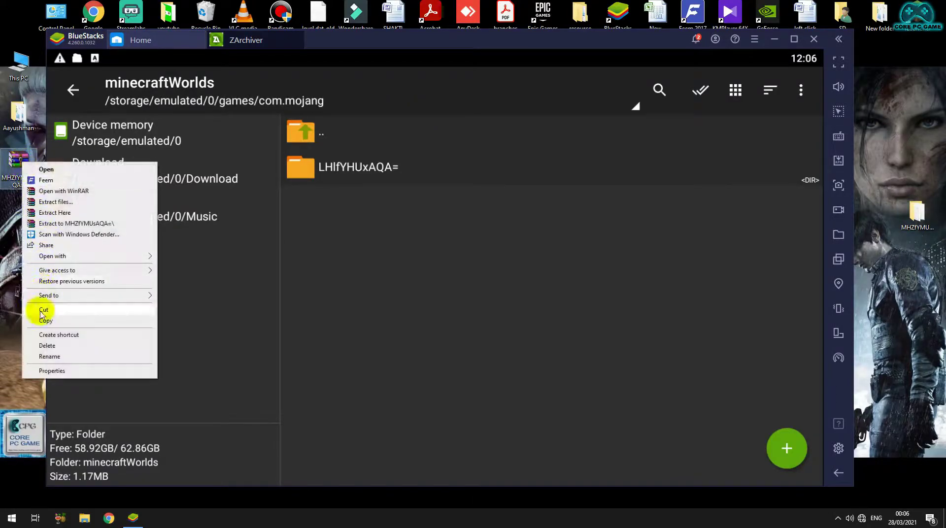
click(73, 344)
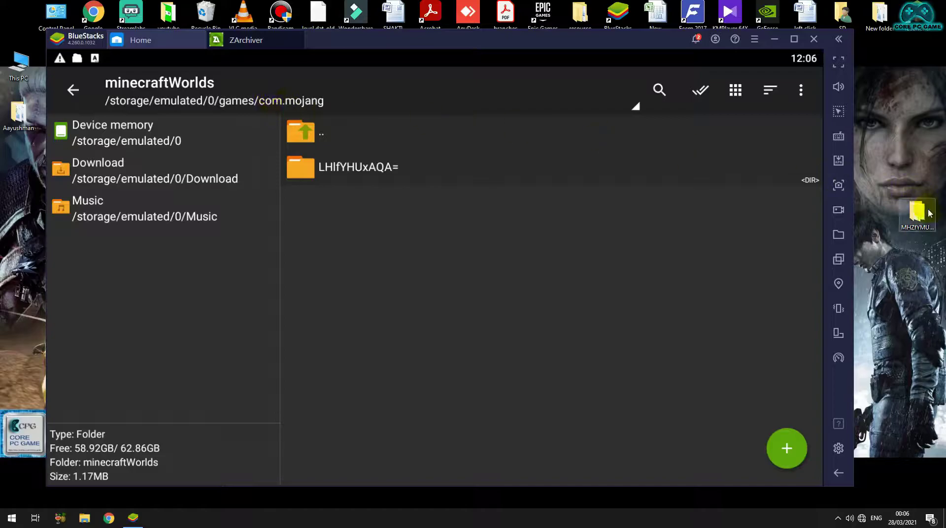
Step: Compress the MHZfYMUsAQA= world folder on the desktop into MHZfYMUsAQA=.rar with WinRAR, using the RAR format and Normal compression
click(919, 224)
right_click(920, 224)
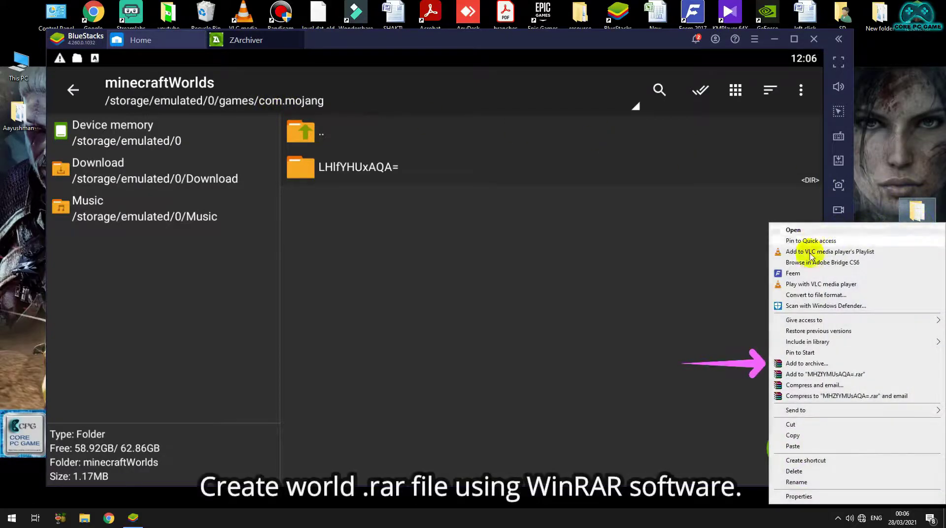
click(823, 365)
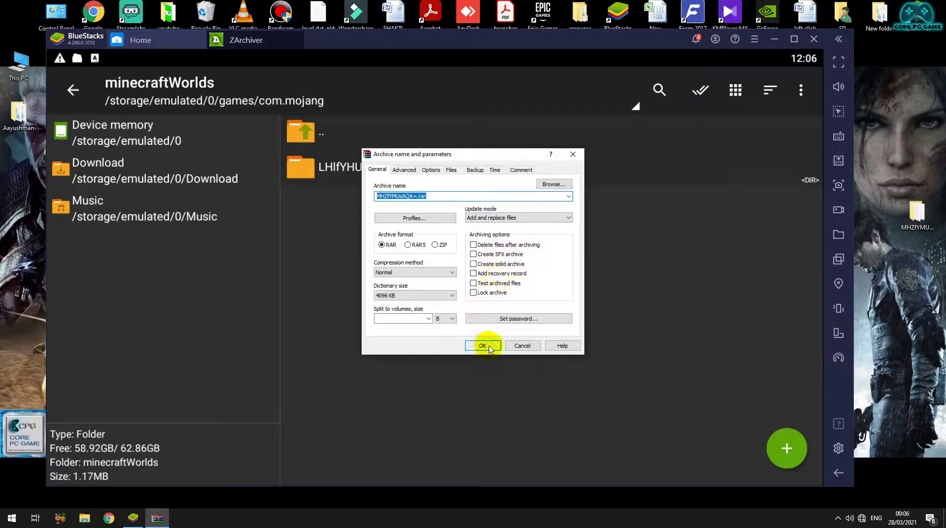
click(484, 346)
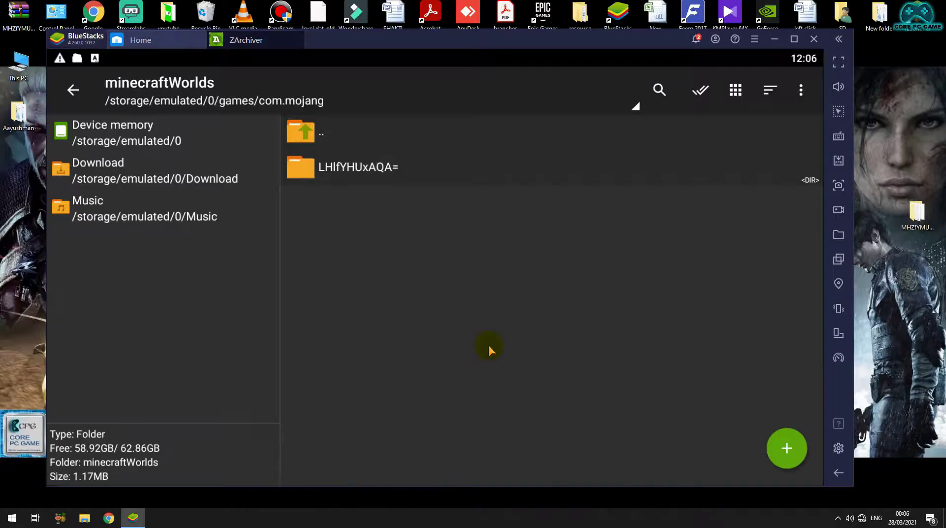
Step: Move the new MHZfYMUsAQA=.rar icon to the free desktop area near the world folder and import the archive into BlueStacks
drag(18, 14, 887, 276)
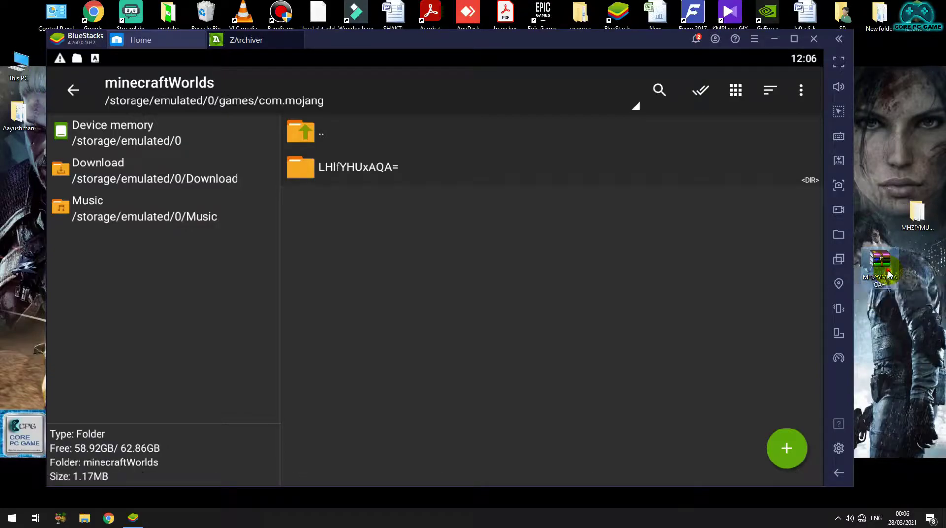
drag(890, 274, 757, 285)
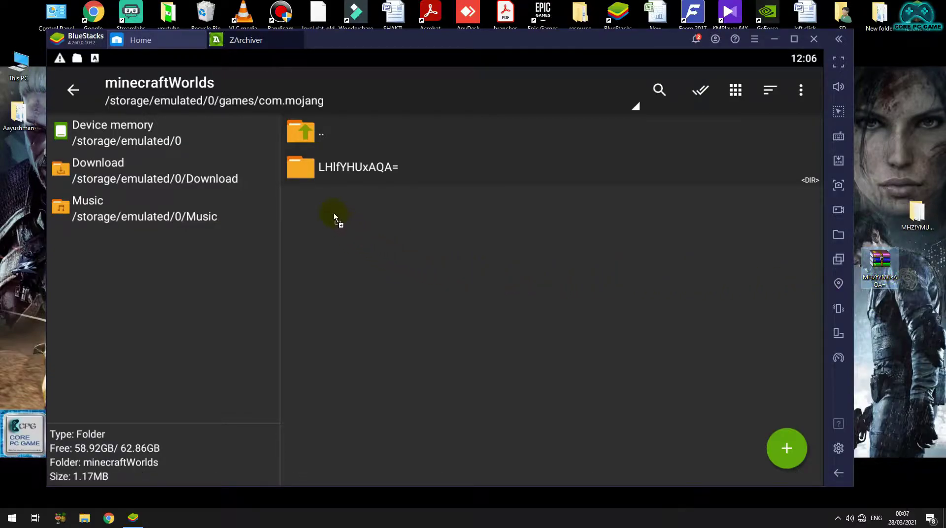
drag(332, 211, 332, 212)
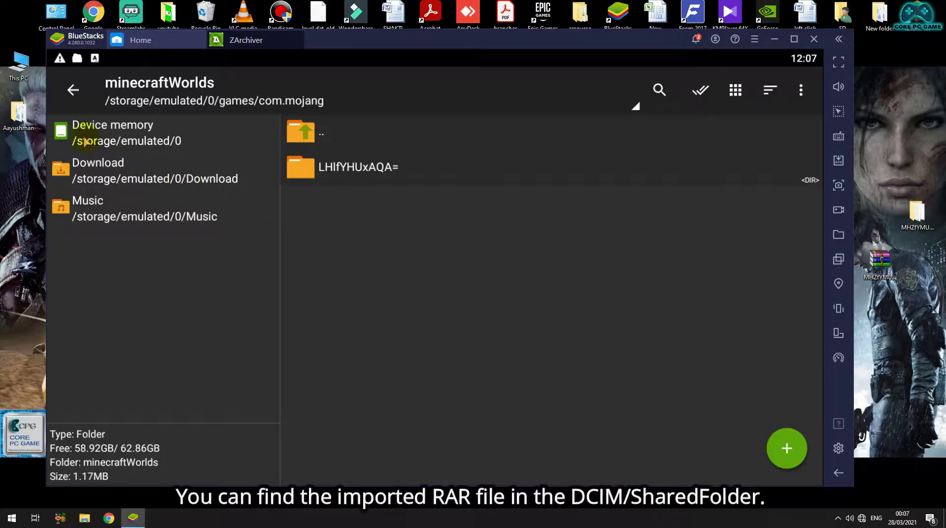
Step: Open the DCIM/SharedFolder directory in the emulator's device memory
click(112, 139)
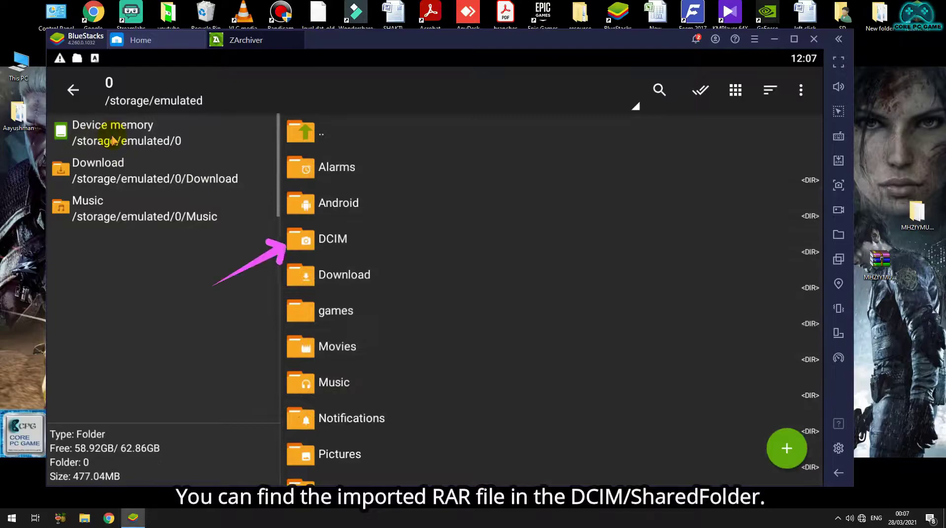
click(335, 239)
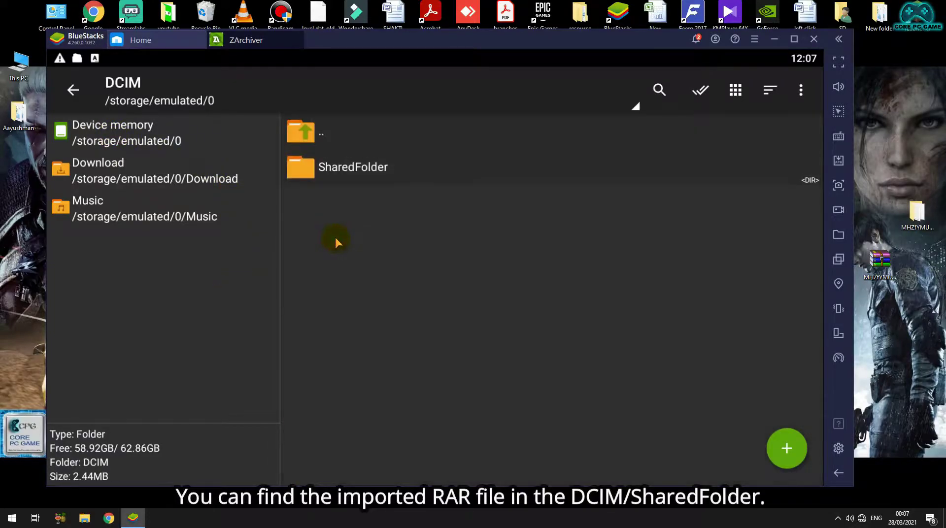
click(353, 172)
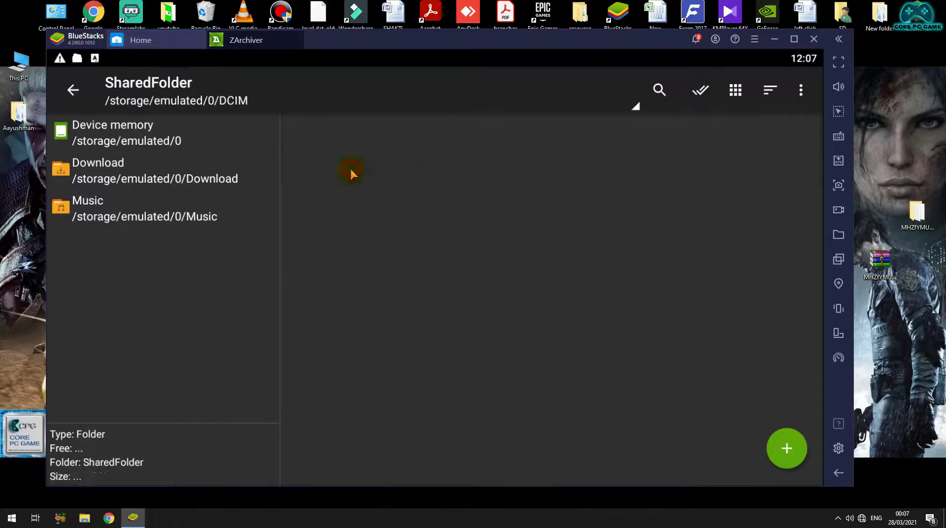
Step: Cut the imported MHZfYMUsAQA=.rar file from SharedFolder
click(380, 176)
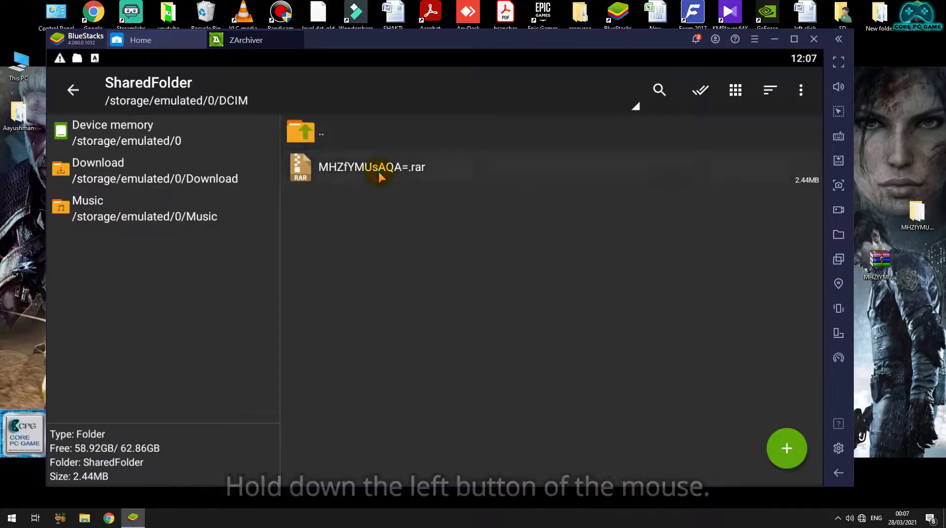
click(663, 229)
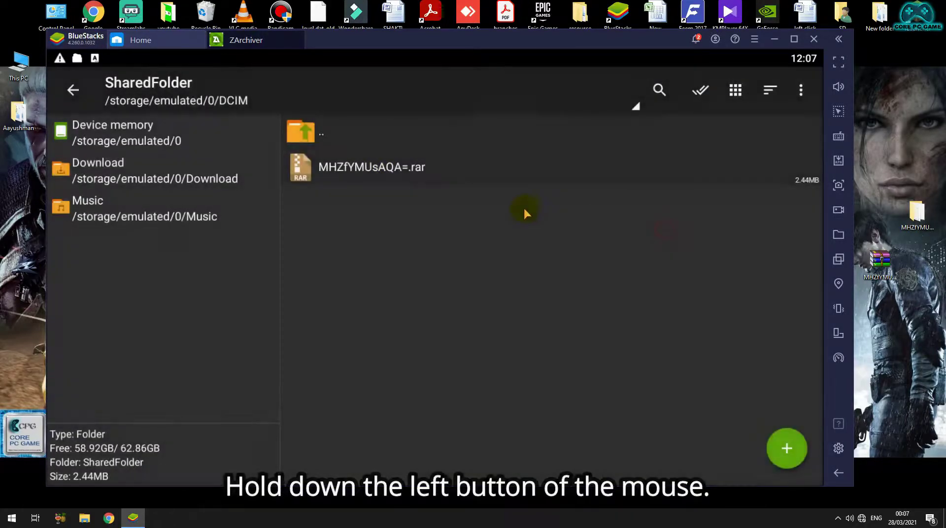
click(427, 170)
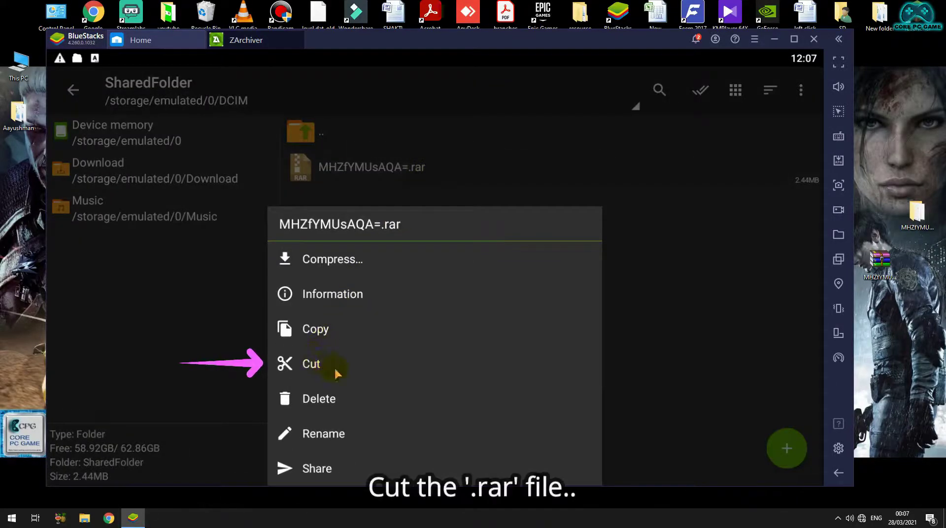
click(311, 365)
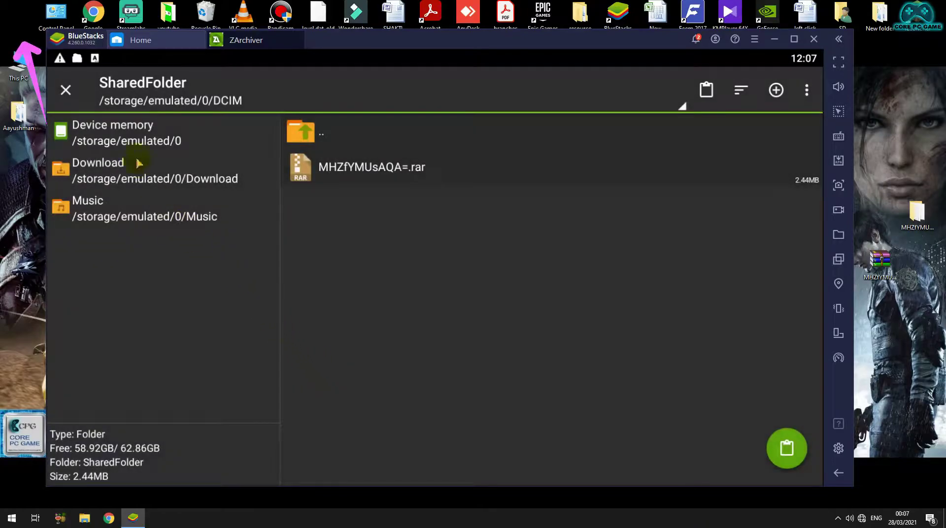
Step: Paste the cut archive into games/com.mojang/minecraftWorlds in the device memory
click(142, 142)
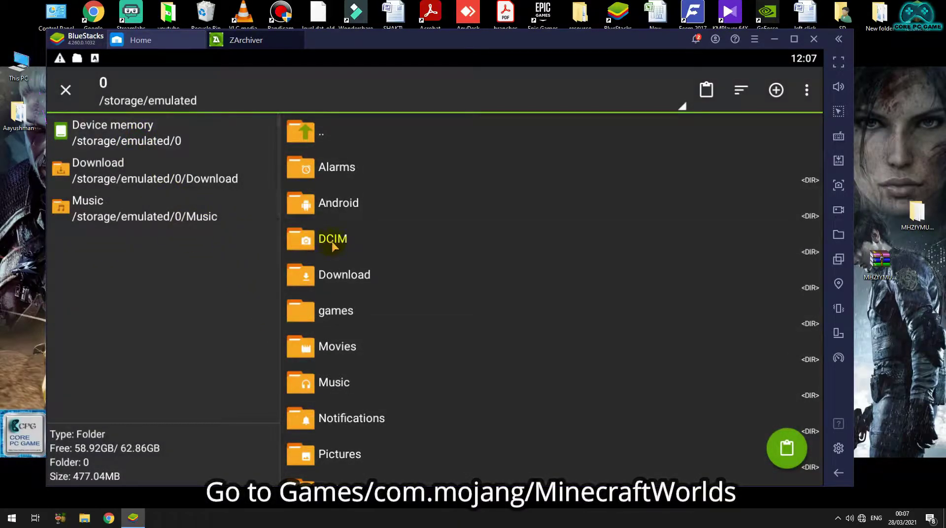
click(338, 314)
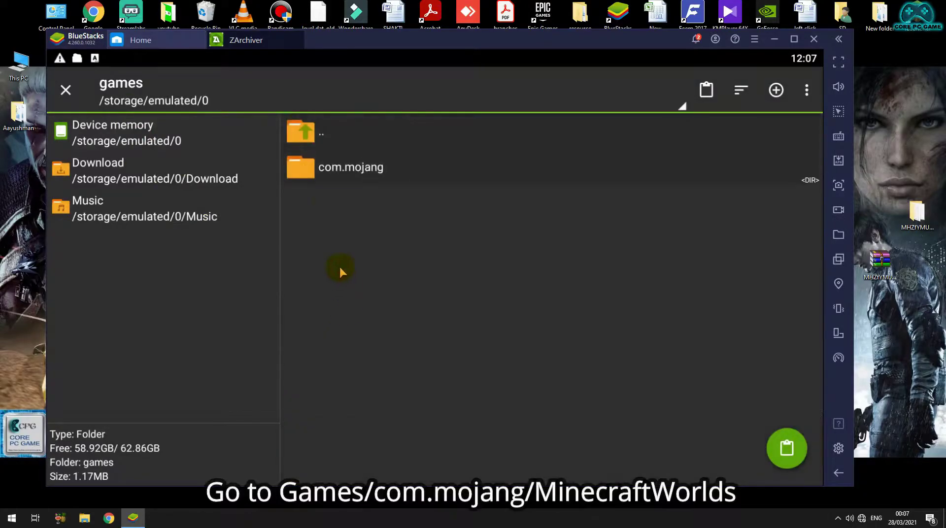
click(338, 170)
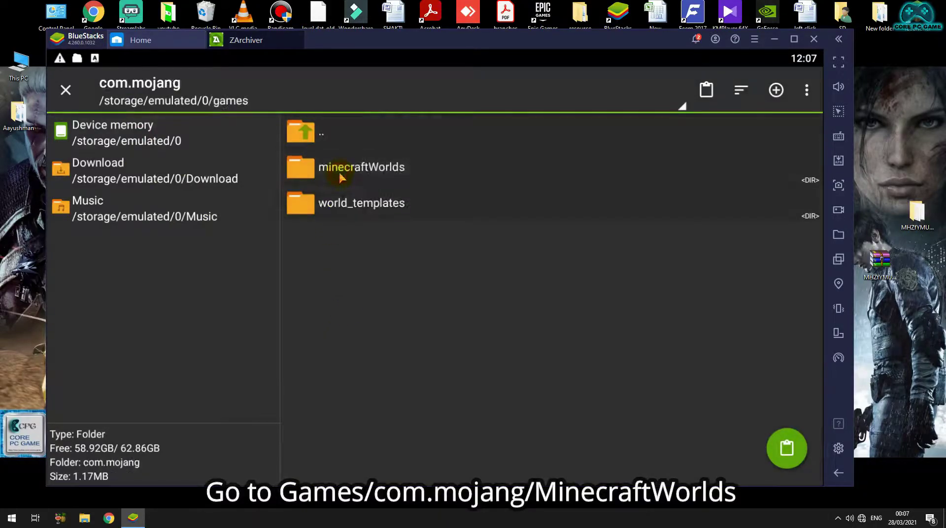
click(391, 176)
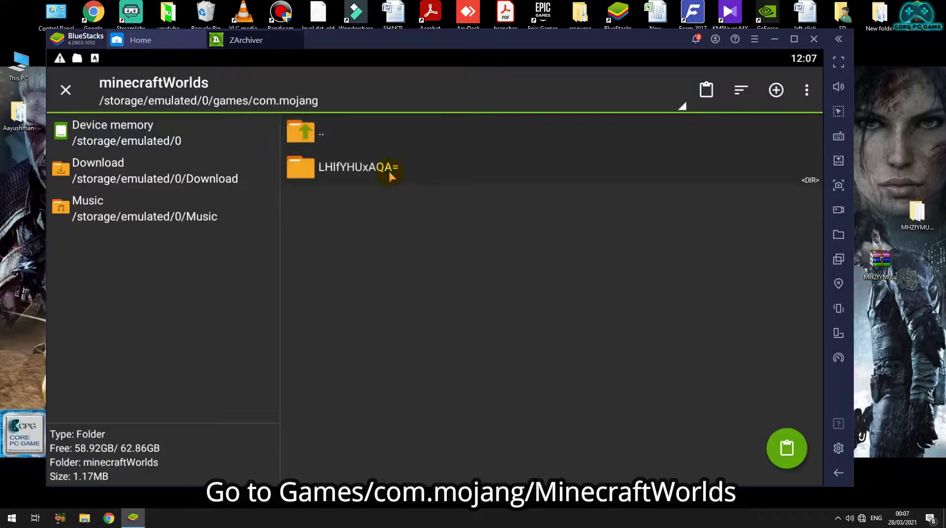
click(783, 451)
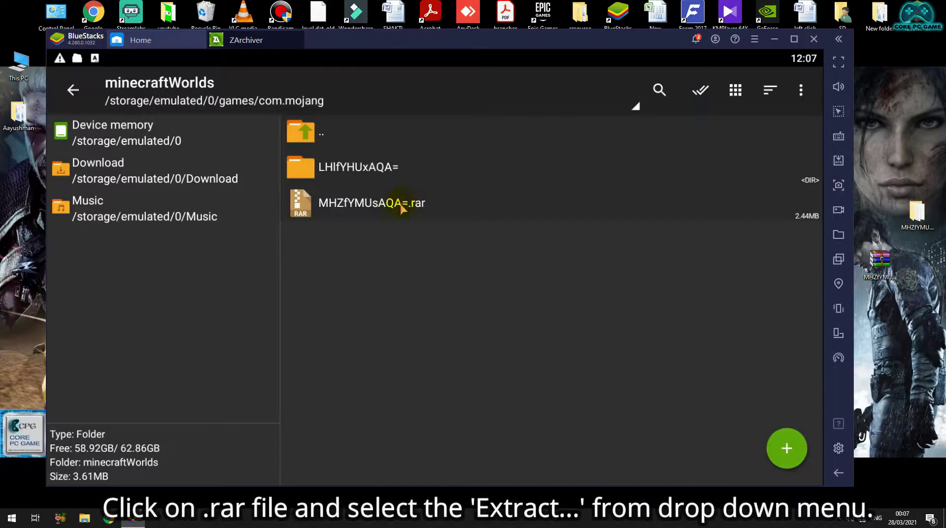
click(419, 211)
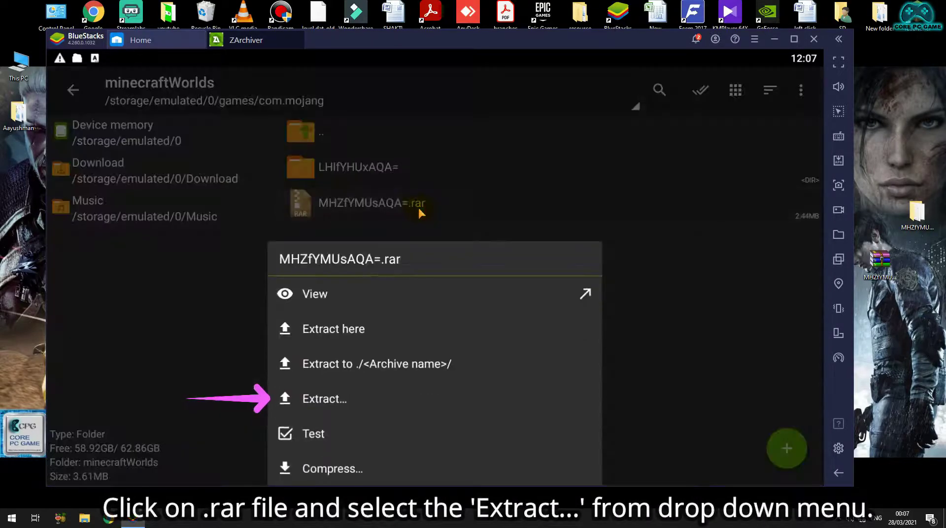
click(711, 290)
click(595, 206)
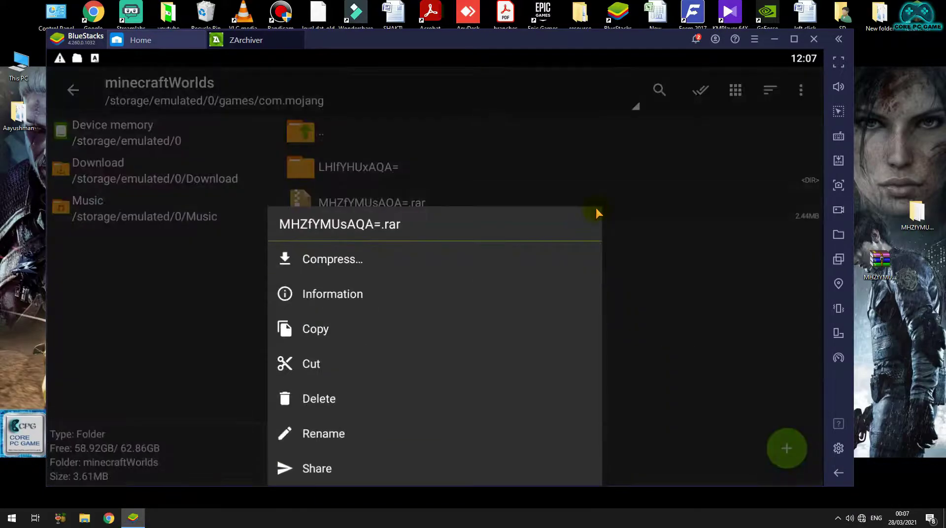
click(665, 288)
click(322, 207)
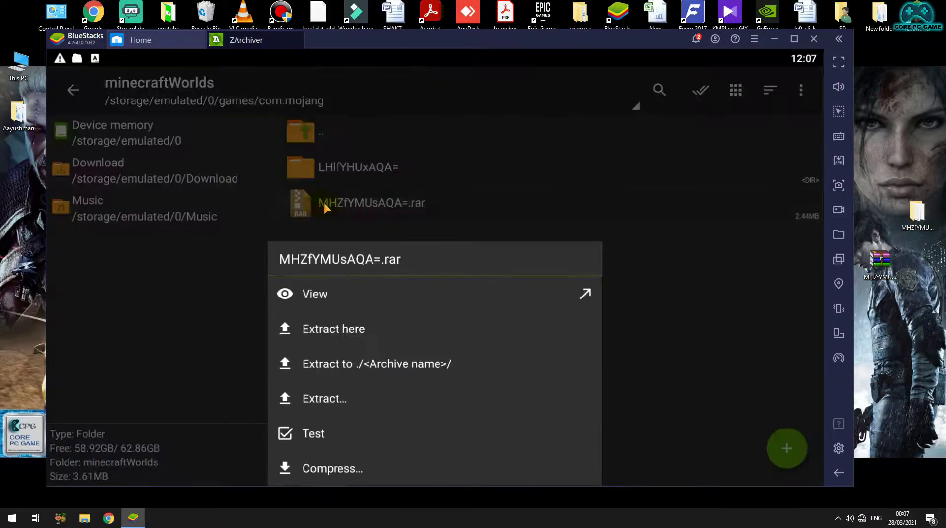
click(691, 272)
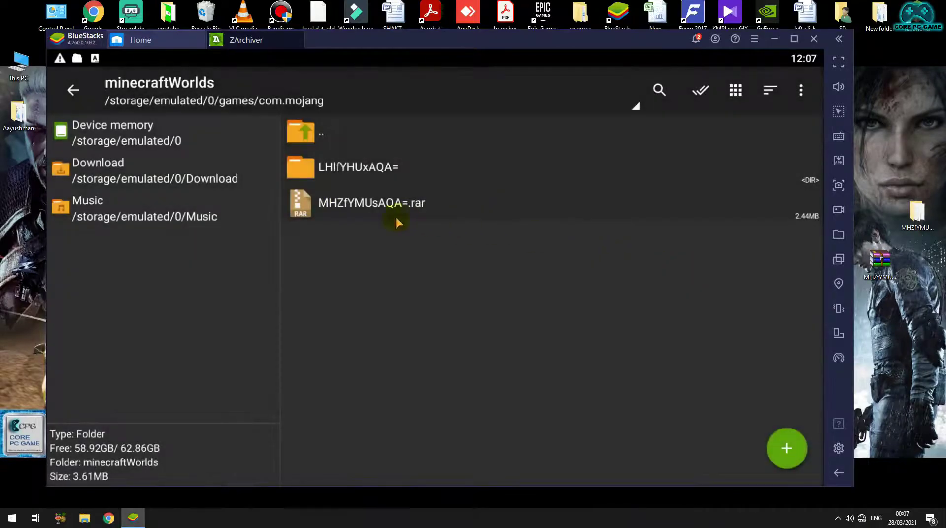
click(324, 210)
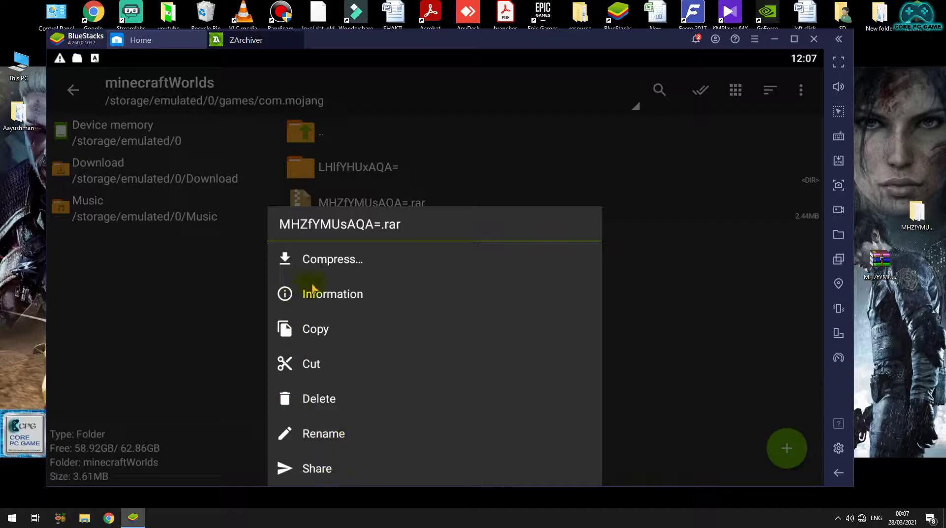
click(758, 338)
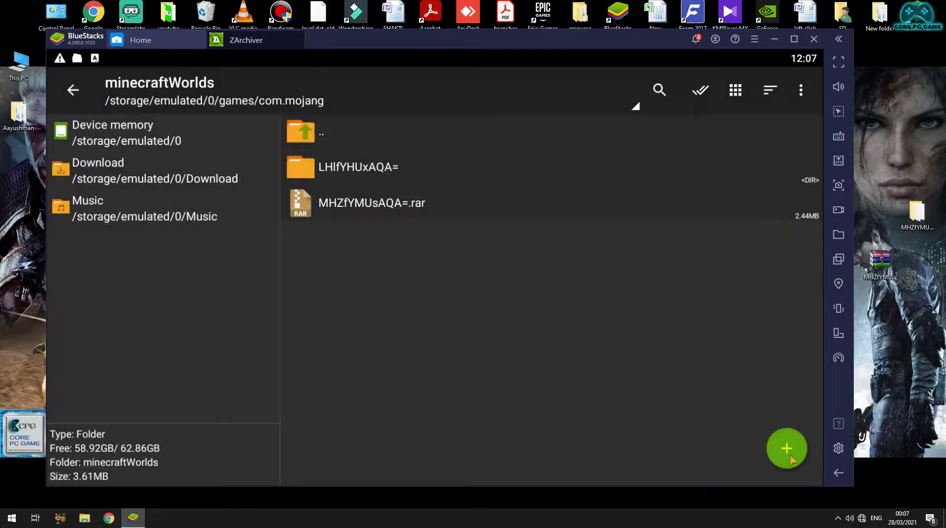
Step: Extract MHZfYMUsAQA=.rar into the minecraftWorlds folder using the Extract… option
click(802, 212)
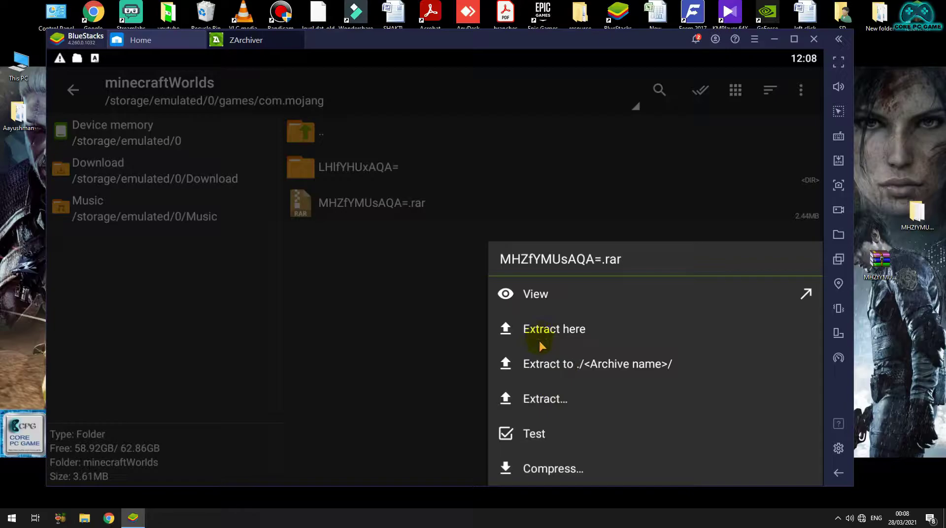
click(544, 400)
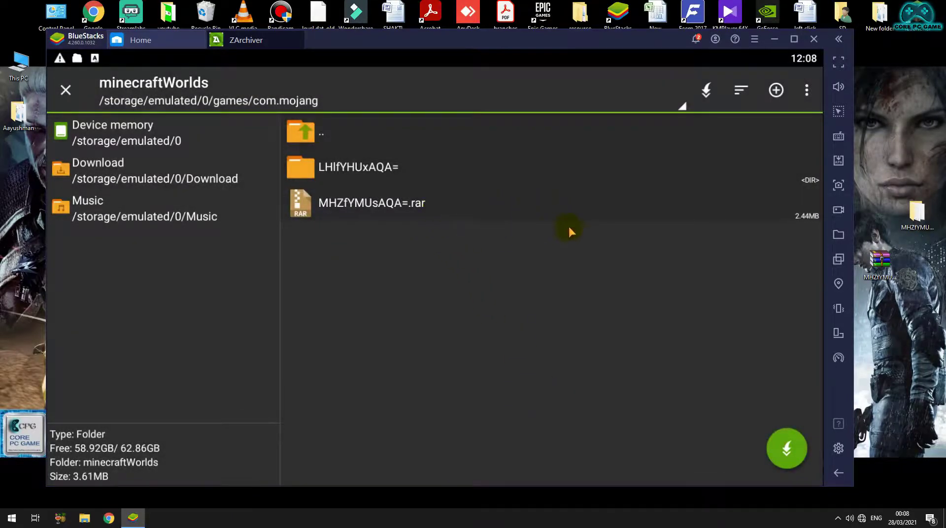
click(787, 456)
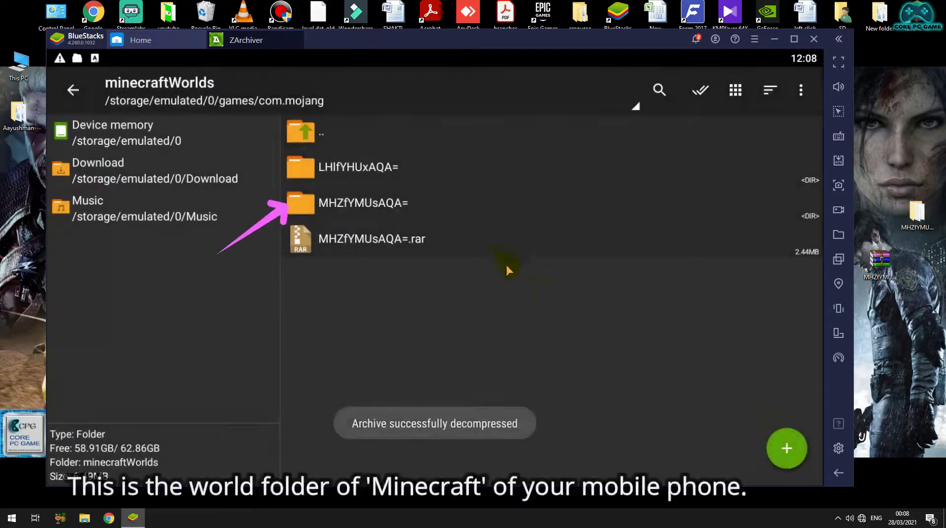
Step: Examine the files inside the extracted MHZfYMUsAQA= world folder and go back up to the root directory
click(384, 208)
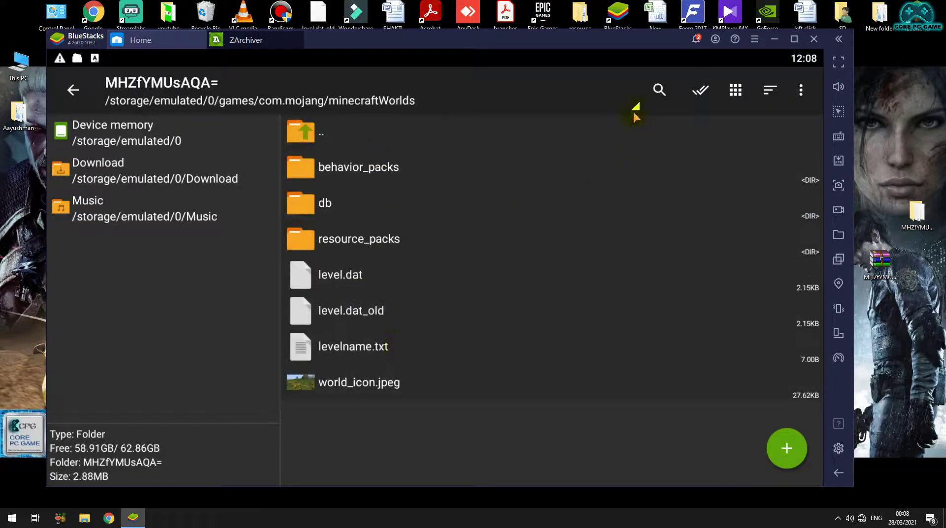
click(75, 93)
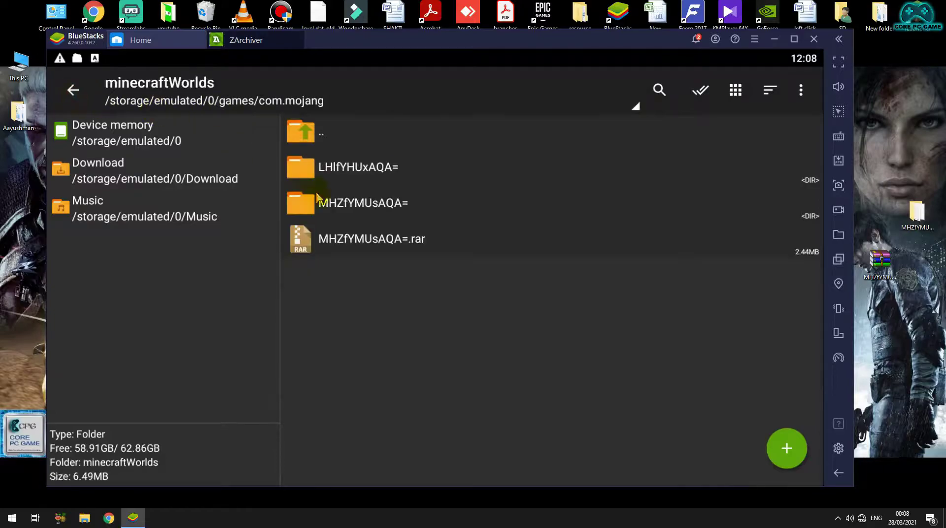
click(74, 91)
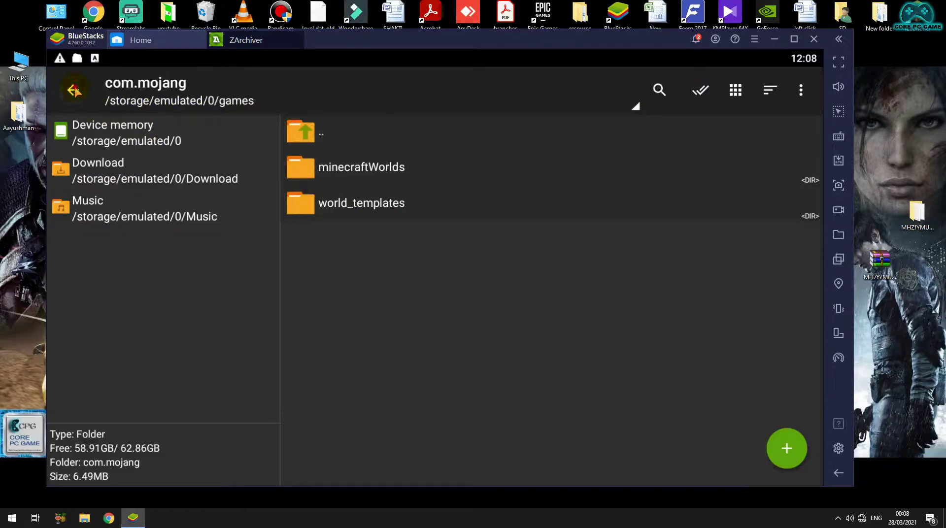
click(75, 91)
click(74, 91)
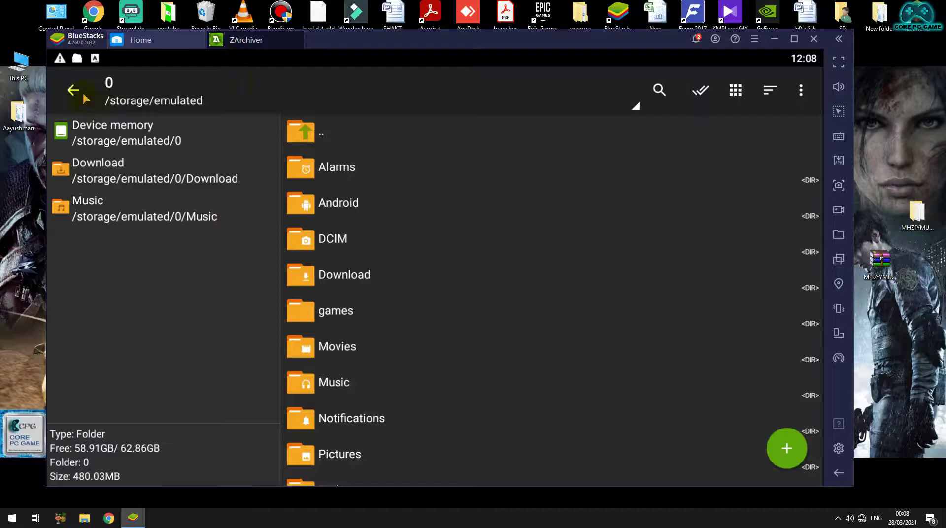
click(74, 91)
click(73, 91)
click(74, 90)
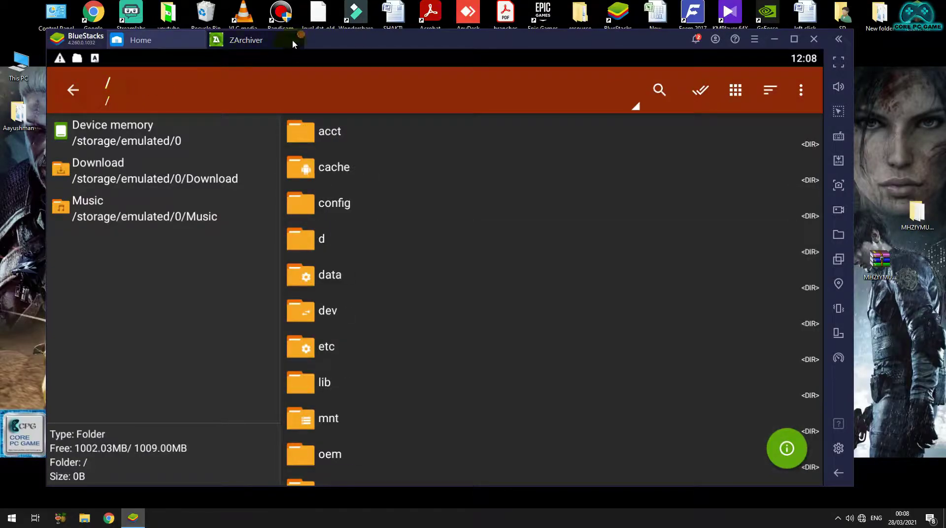
Step: Exit ZArchiver, launch Minecraft from the BlueStacks home screen and dismiss the Microsoft Account sign-in offer
click(838, 474)
click(838, 474)
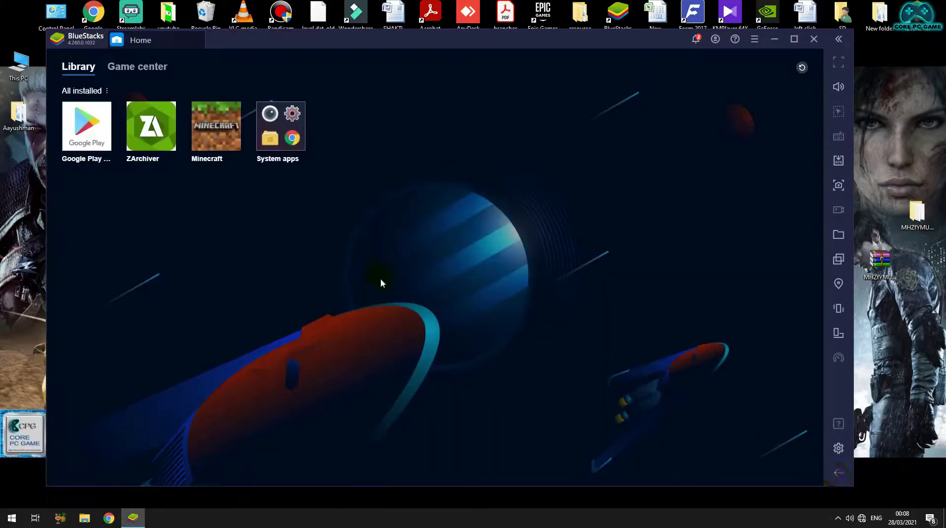
click(224, 148)
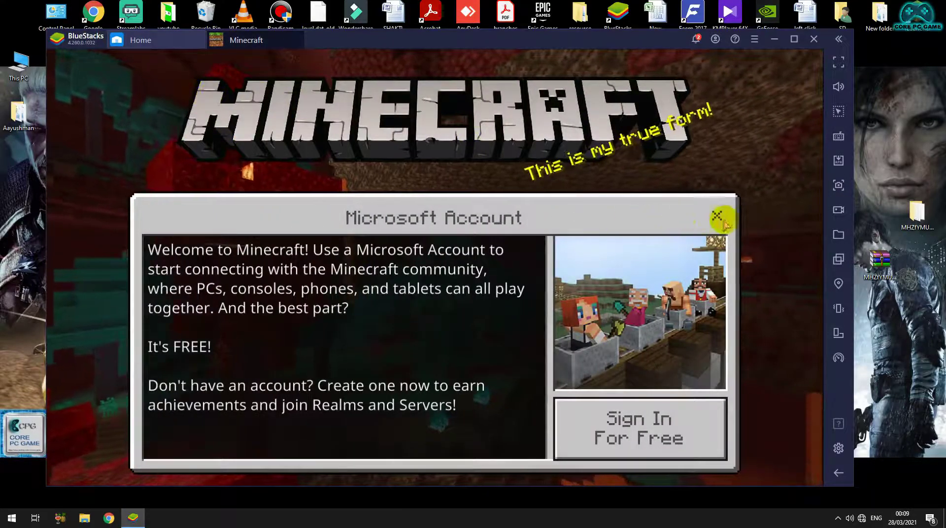
click(721, 219)
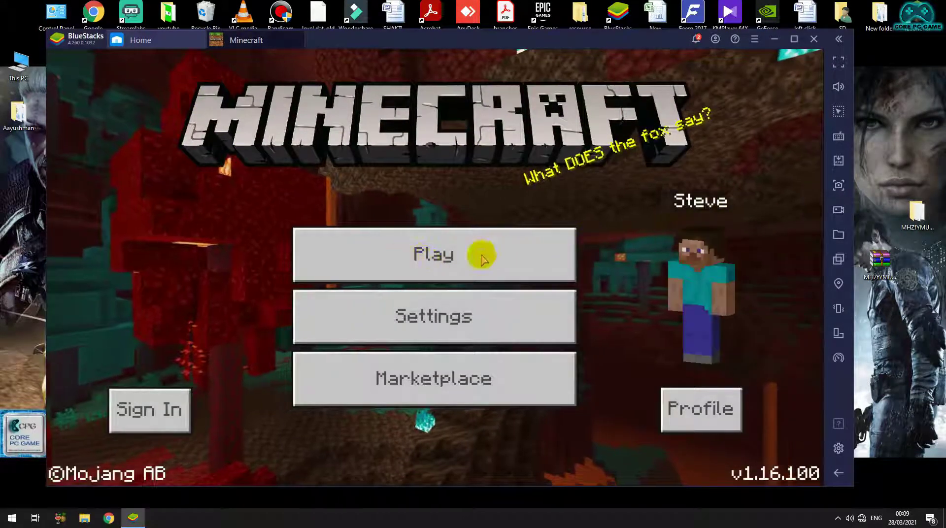
Step: Load the transferred world "testing" from the list of saved worlds, accepting the online play notice
click(498, 259)
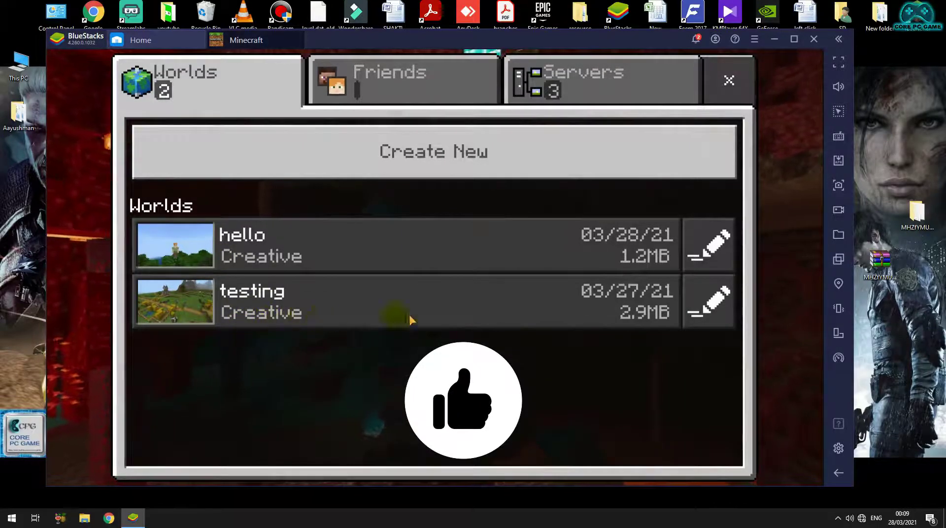
click(445, 309)
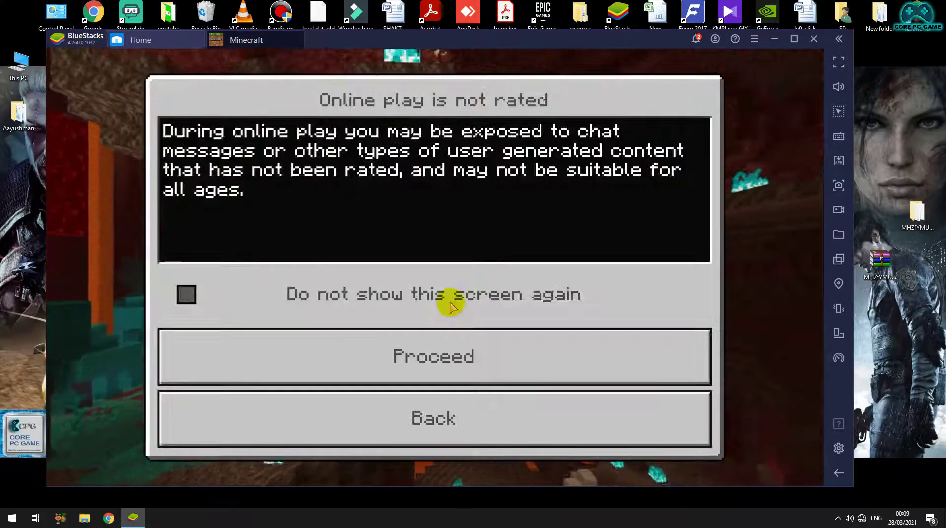
click(446, 355)
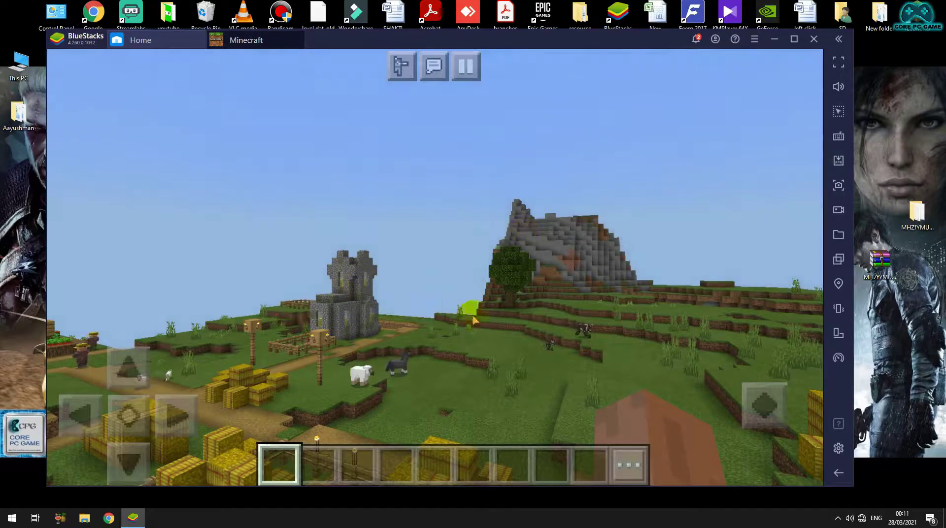
Step: Explore the testing world by looking around the village and moving over to the purple-and-black portal frame
drag(473, 321, 500, 366)
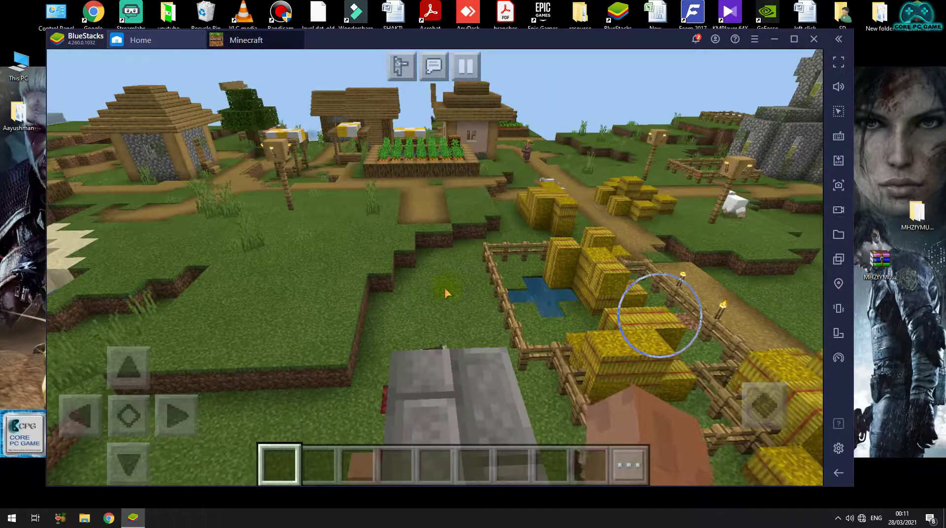
drag(661, 302, 433, 300)
key(w)
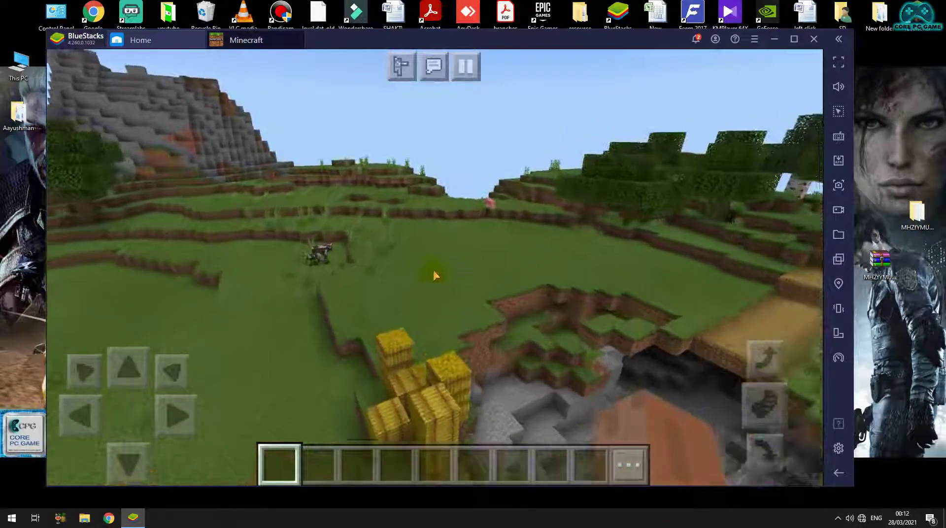
drag(433, 273, 566, 286)
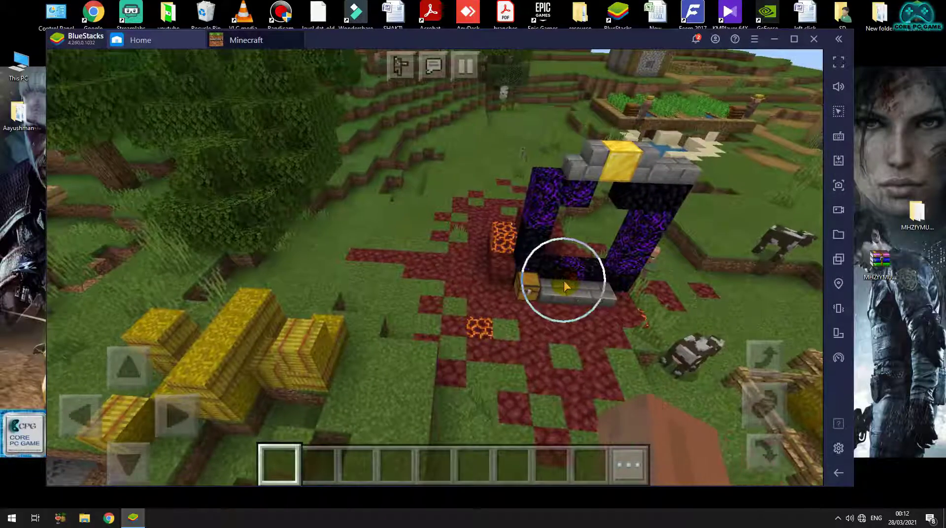
key(w)
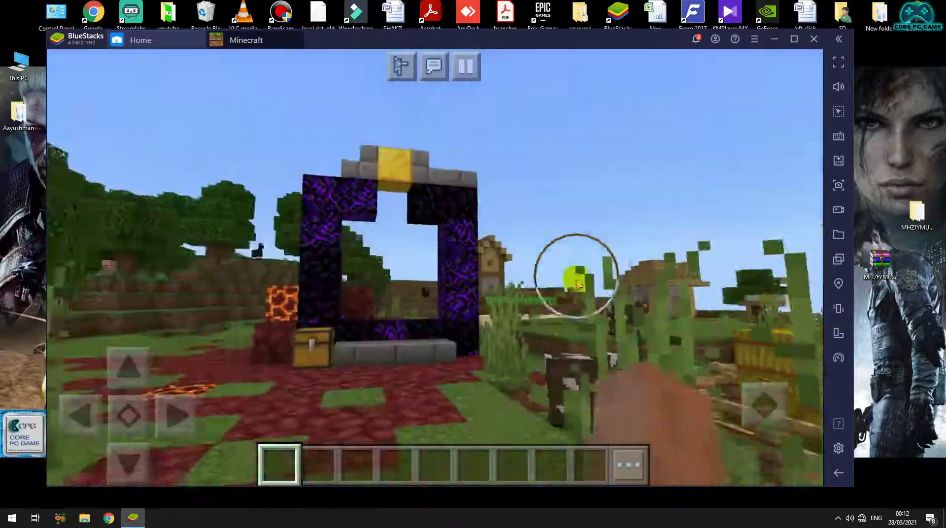
key(w)
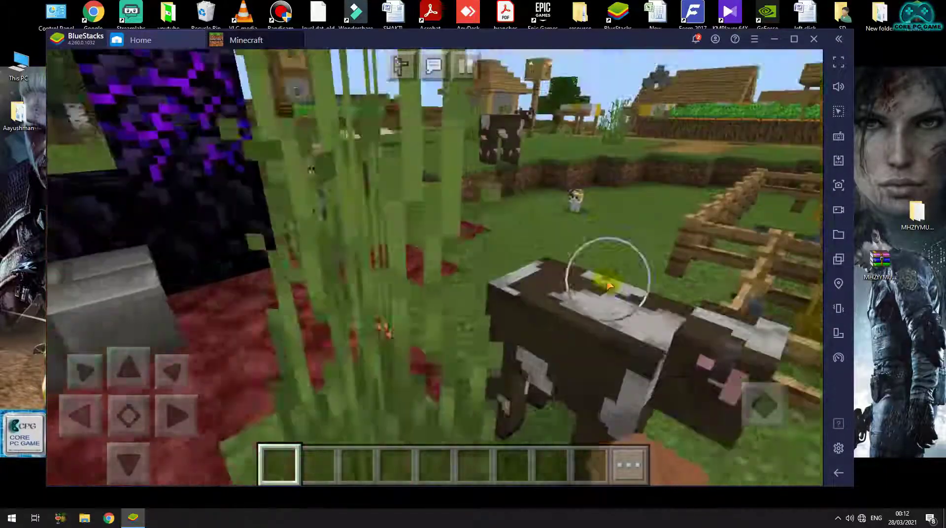